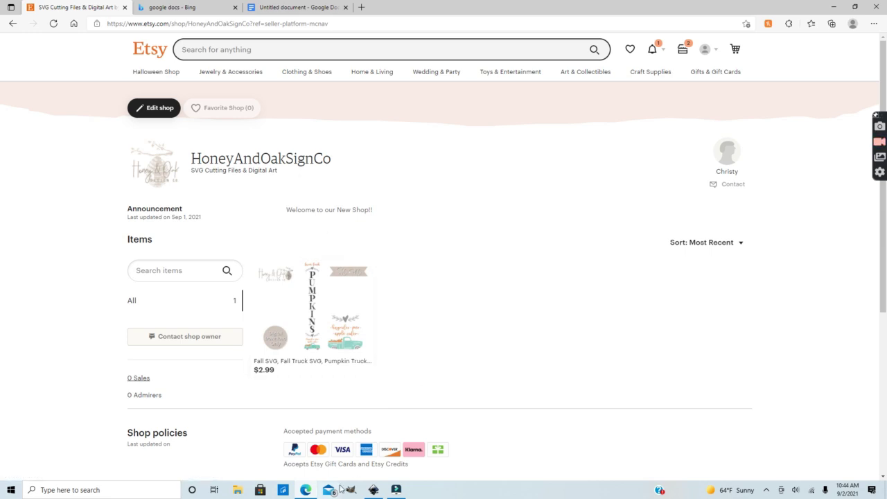
# Switch to Inkscape's vertical 'farm fresh PUMPKINS' sign, zoom out, and select its design group
pyautogui.click(374, 489)
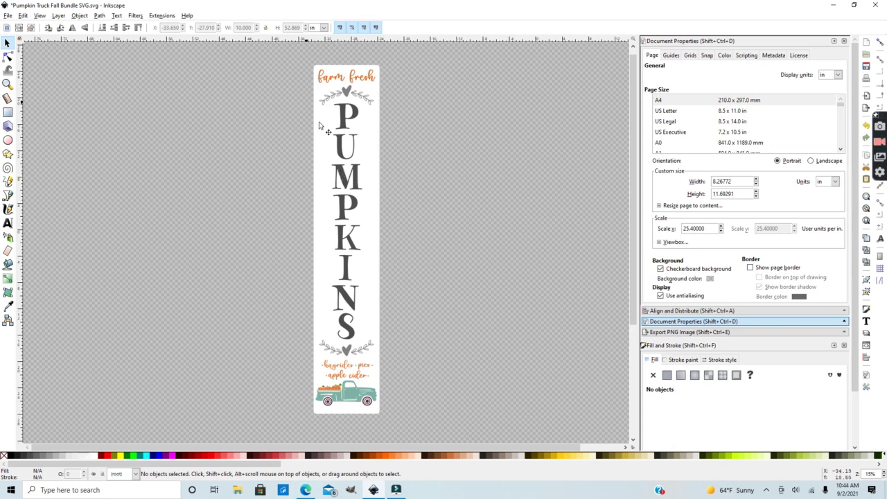
pyautogui.moveTo(350, 176); pyautogui.dragTo(344, 177)
pyautogui.click(414, 210)
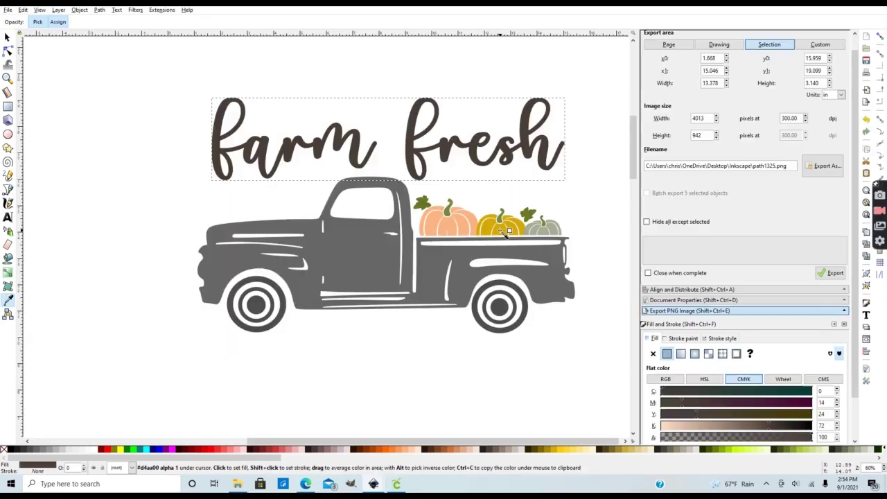
pyautogui.click(503, 233)
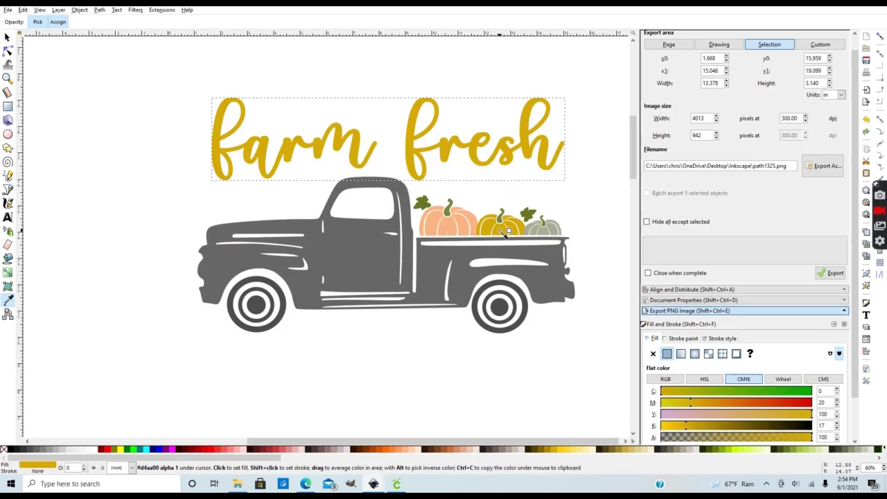
pyautogui.press('-')
pyautogui.press('-')
pyautogui.press('s')
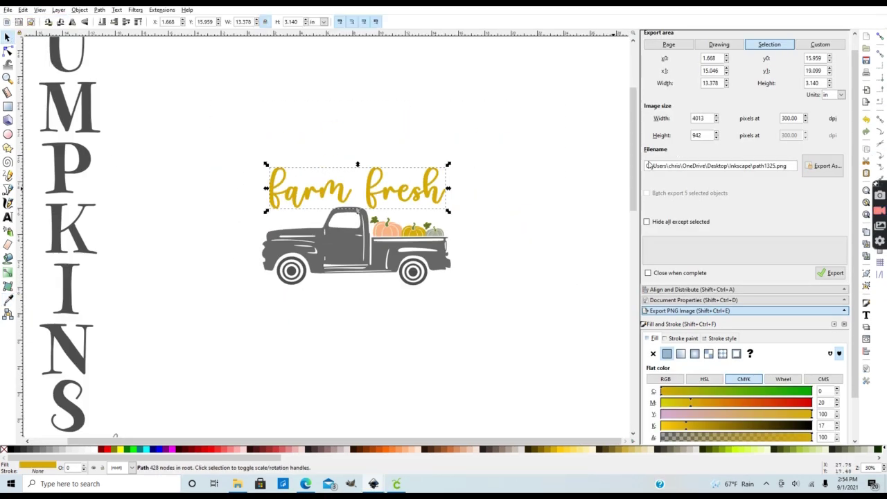
pyautogui.scroll(-5, 120, 279)
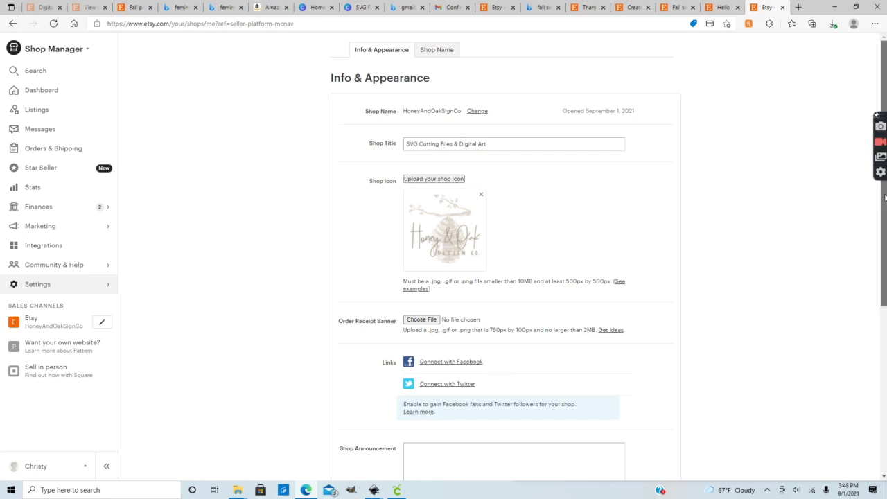
pyautogui.scroll(-2, 553, 281)
pyautogui.click(536, 293)
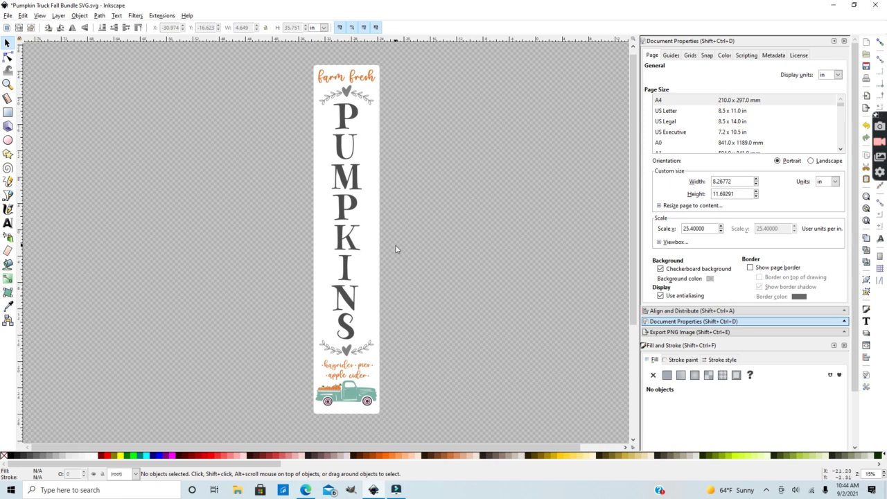
pyautogui.click(349, 239)
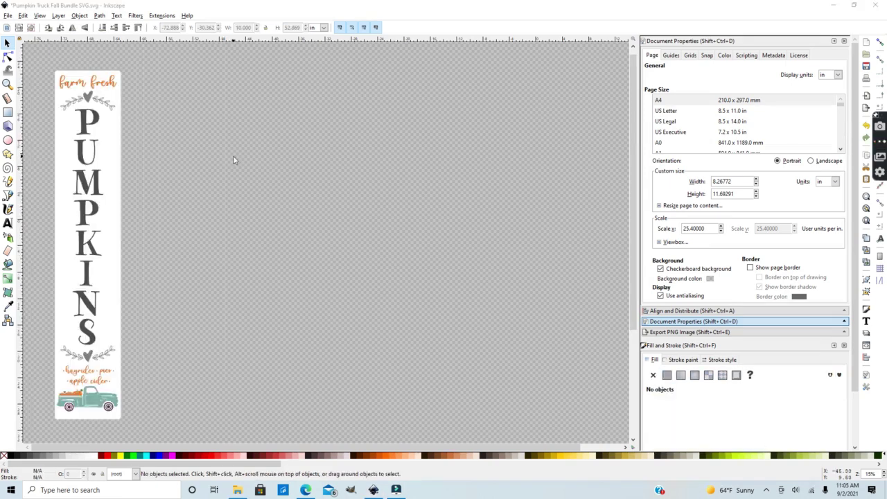
pyautogui.click(7, 18)
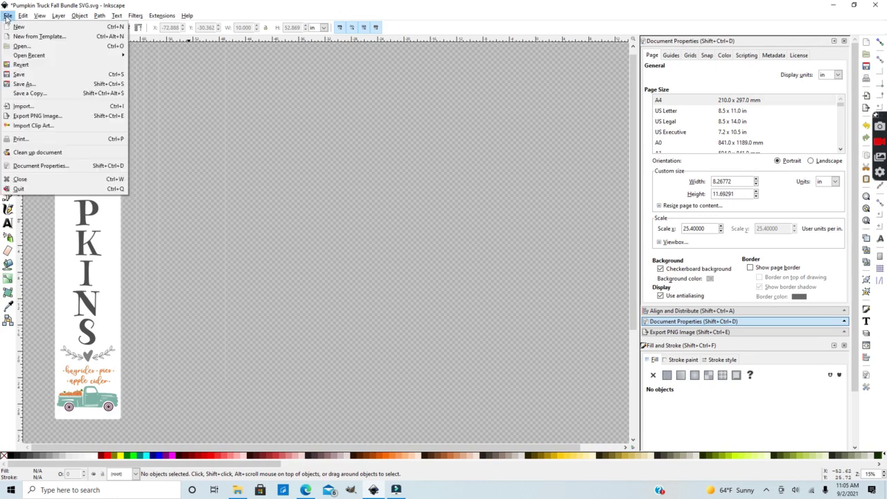
pyautogui.click(31, 167)
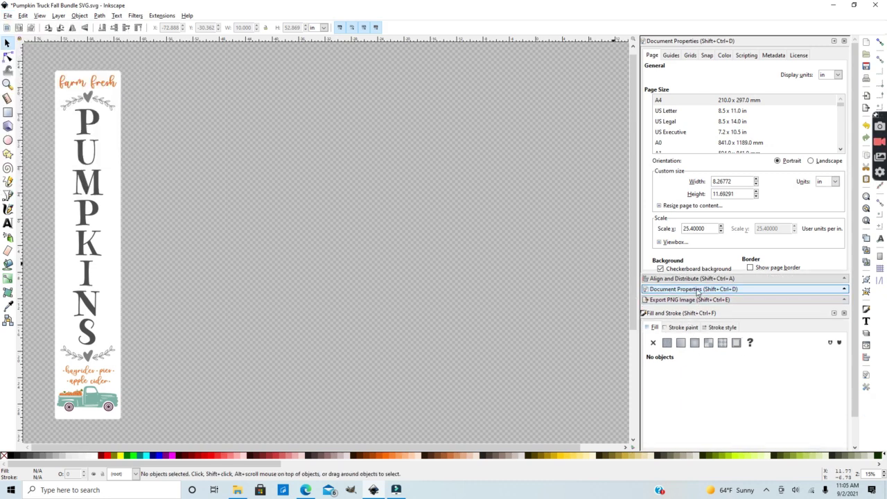
pyautogui.click(837, 75)
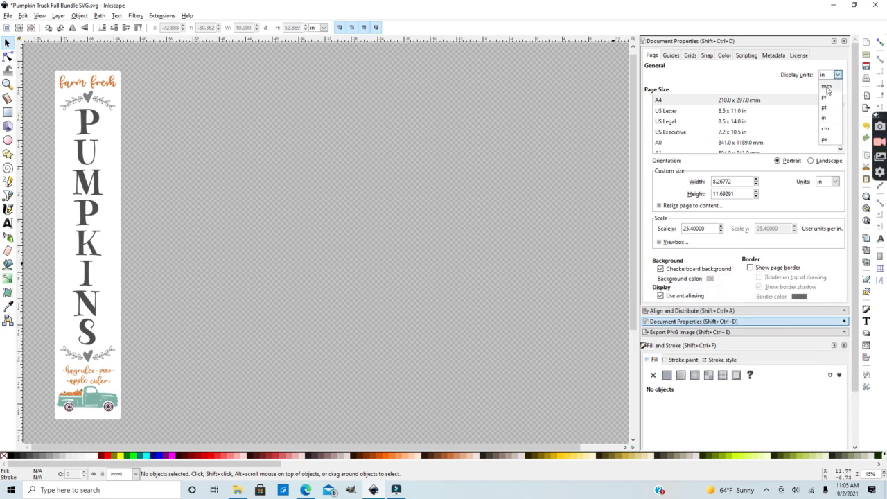
pyautogui.click(830, 119)
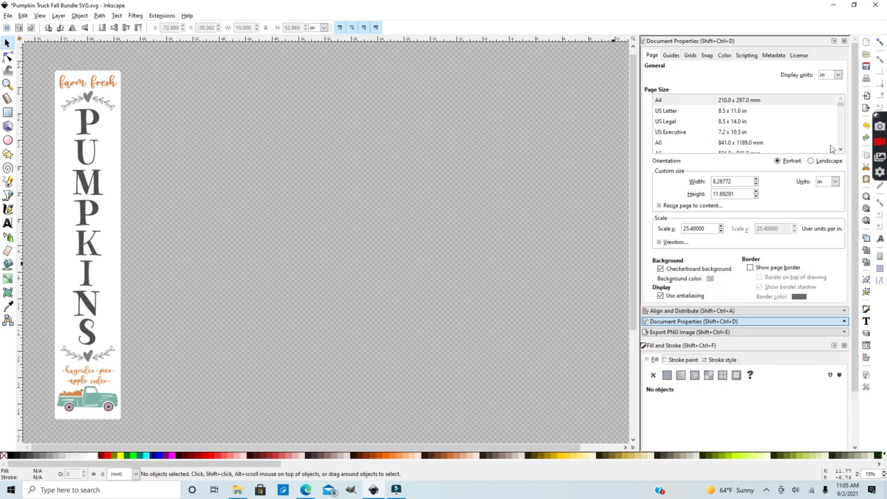
pyautogui.click(835, 182)
pyautogui.click(823, 230)
pyautogui.click(750, 267)
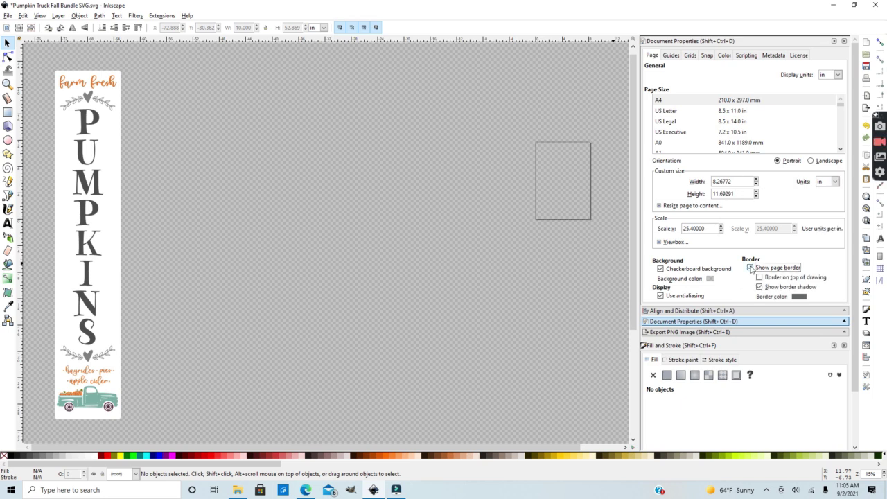
pyautogui.click(750, 267)
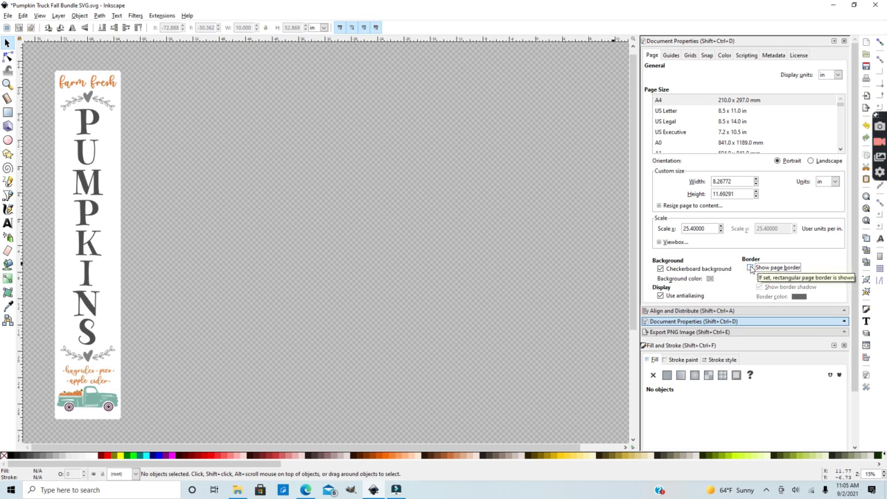
pyautogui.click(660, 269)
pyautogui.click(660, 269)
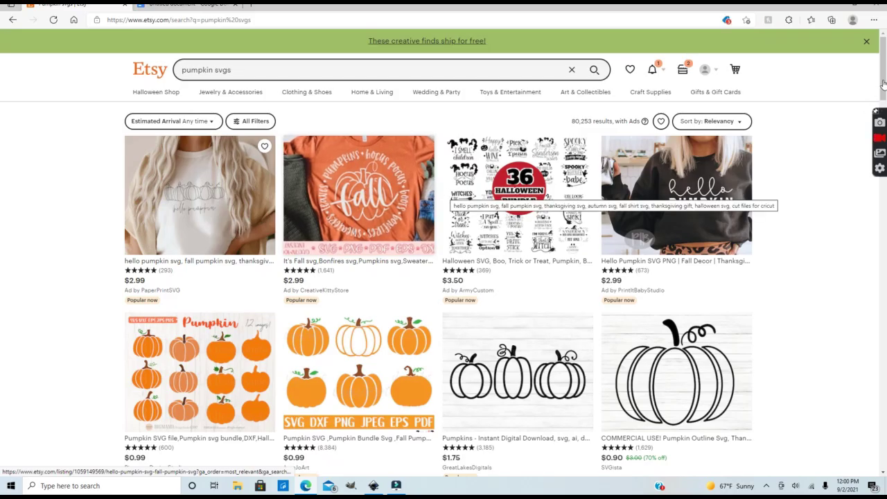
# Close the Etsy listing with Ctrl+W and open Vintage Truck.jpg in the photo viewer
pyautogui.scroll(-1, 884, 76)
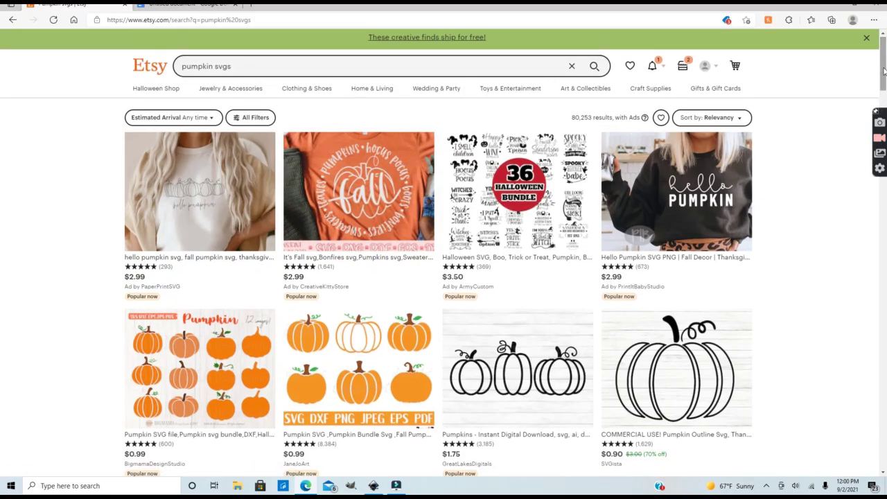
pyautogui.moveTo(883, 71); pyautogui.dragTo(885, 98)
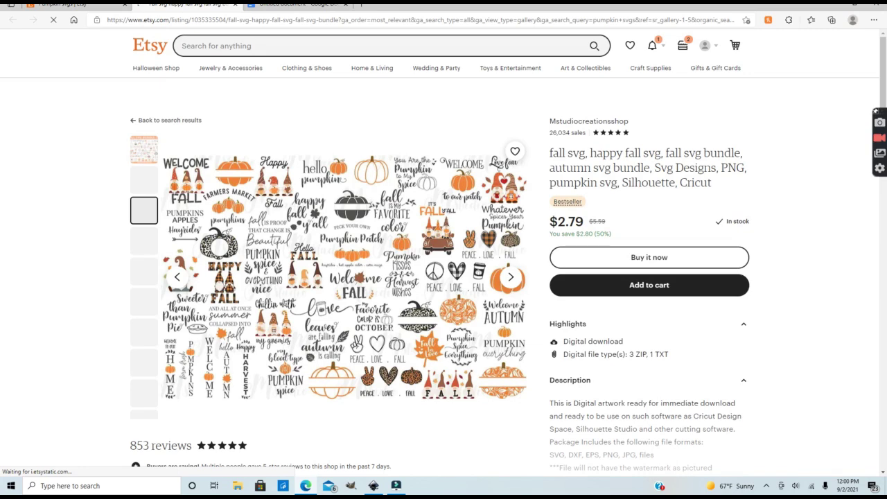
pyautogui.hotkey('ctrl', 'w')
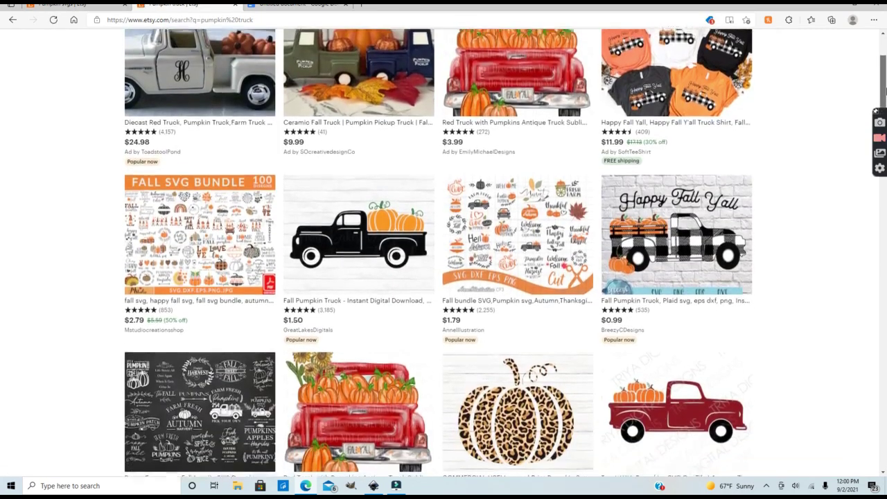
pyautogui.scroll(-1, 883, 90)
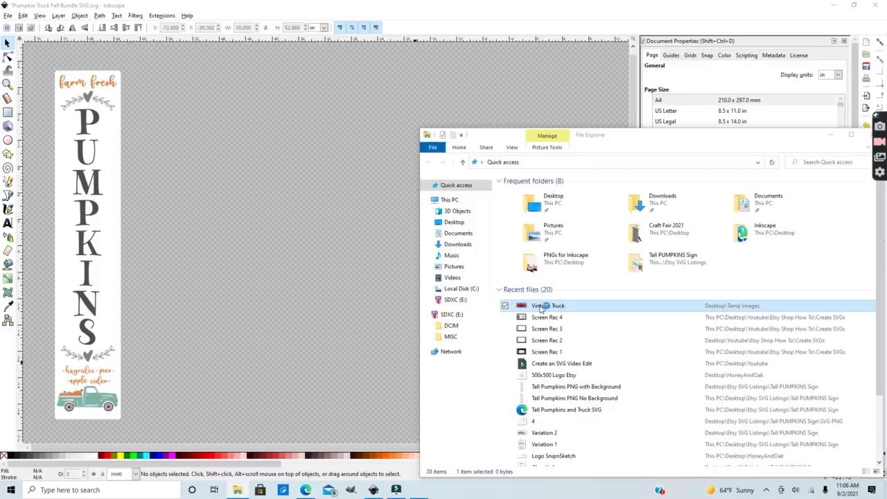
pyautogui.doubleClick(540, 309)
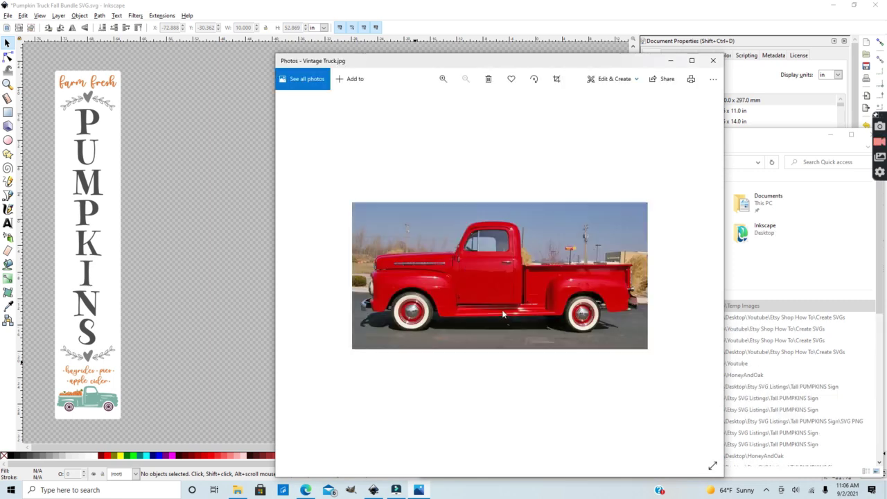
# Import Vintage Truck.jpg as an embedded image and place it beside the PUMPKINS sign
pyautogui.click(711, 62)
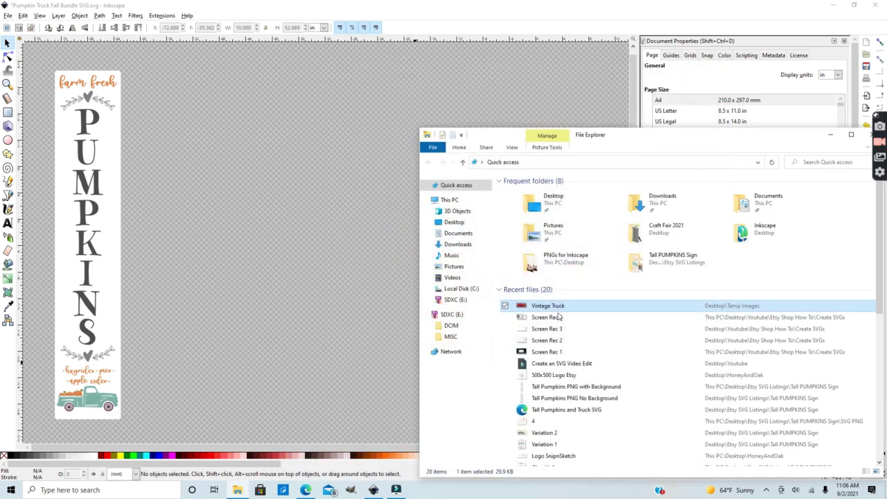
pyautogui.moveTo(557, 310); pyautogui.dragTo(338, 289)
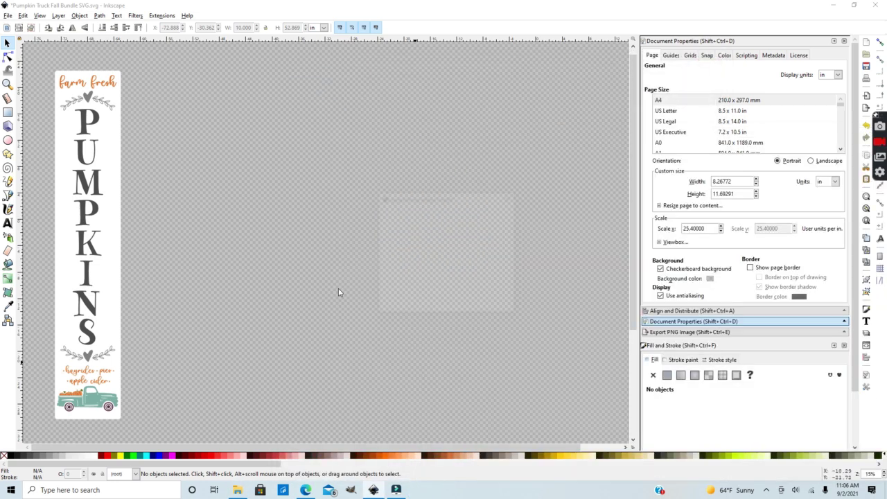
pyautogui.click(494, 305)
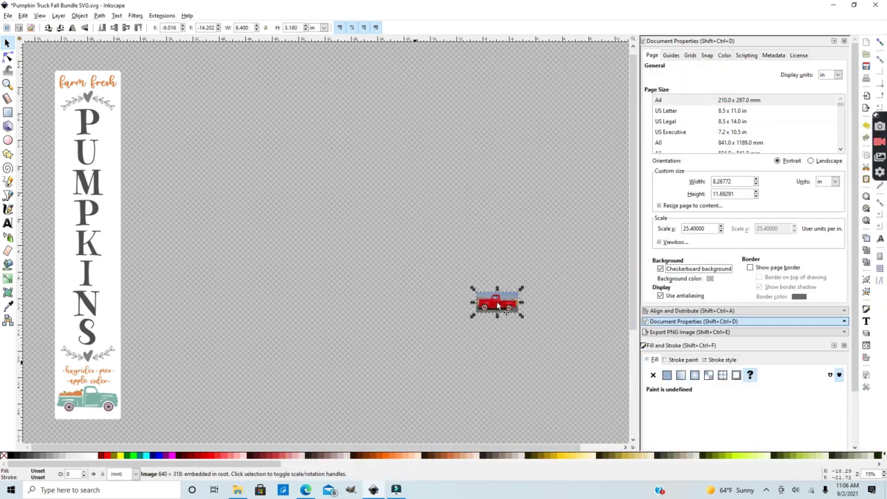
pyautogui.moveTo(498, 305); pyautogui.dragTo(289, 199)
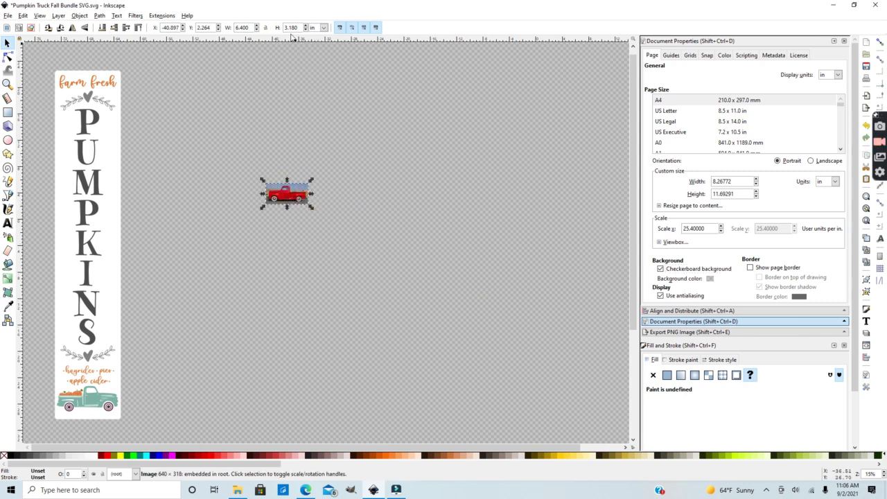
# Lock proportions and enlarge the truck image to about 38.5 × 19.1 in
pyautogui.click(265, 28)
pyautogui.moveTo(309, 208); pyautogui.dragTo(524, 371)
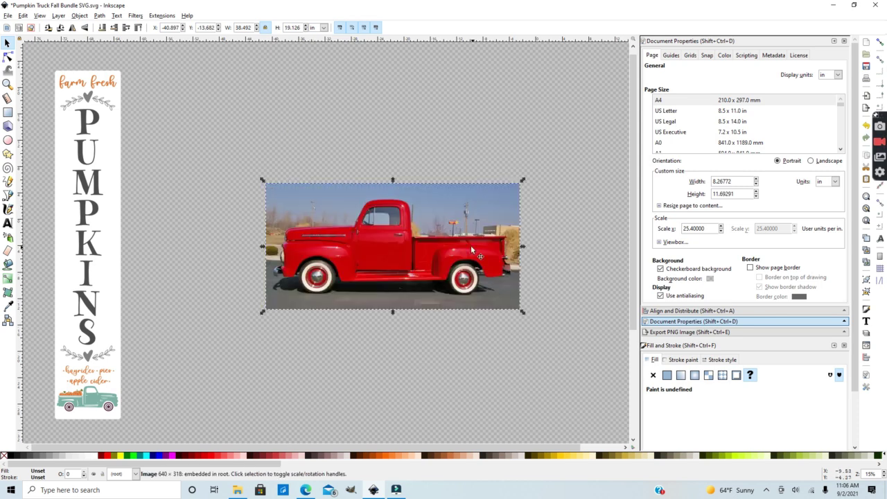
pyautogui.moveTo(471, 262); pyautogui.dragTo(467, 275)
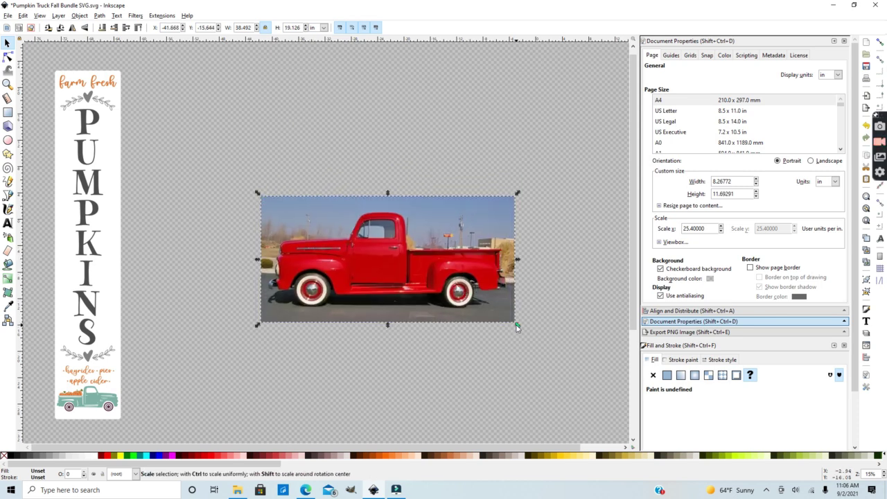
pyautogui.press('+')
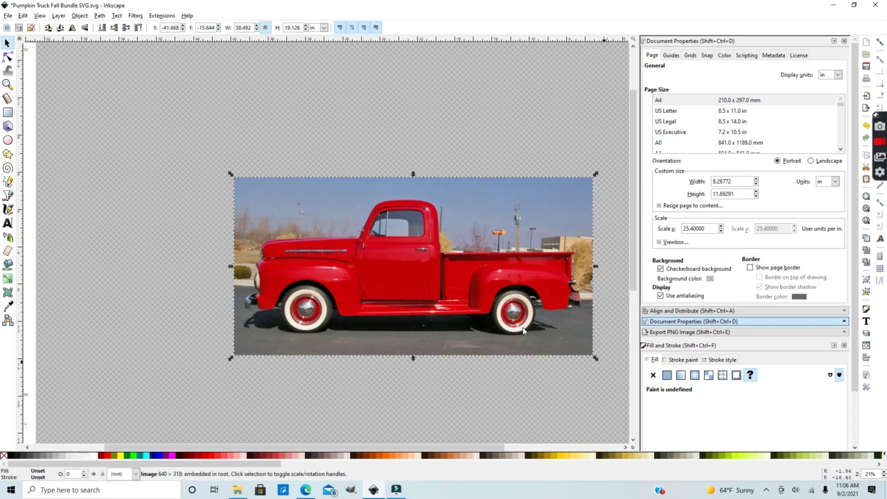
pyautogui.press('+')
pyautogui.click(8, 195)
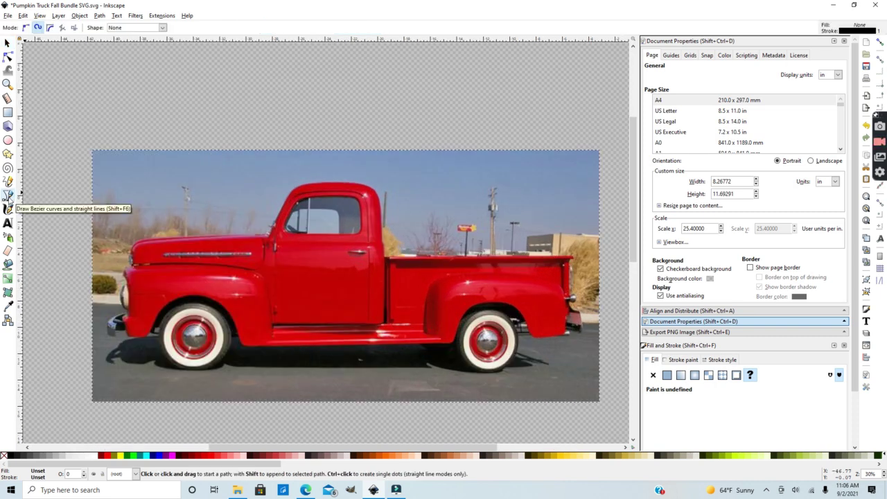
# In BSpline mode, trace the truck's hood, front end and front bumper
pyautogui.click(49, 29)
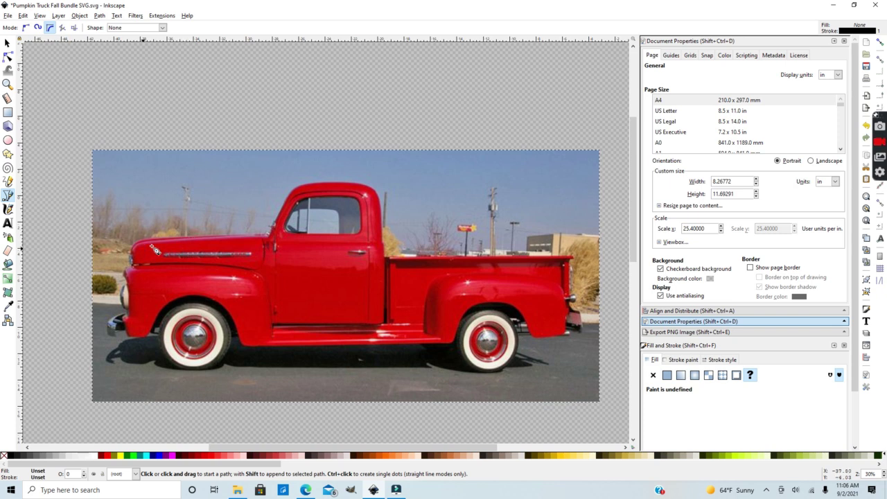
pyautogui.hscroll(-1, 294, 236)
pyautogui.click(294, 236)
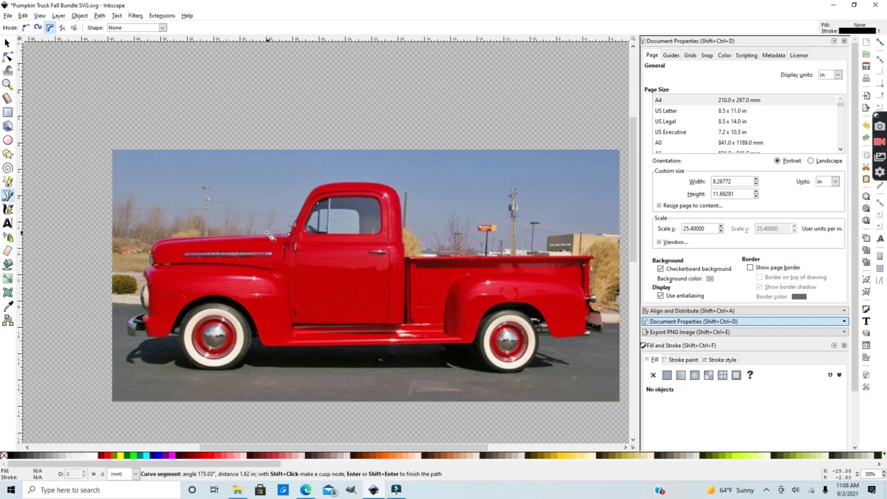
pyautogui.click(183, 241)
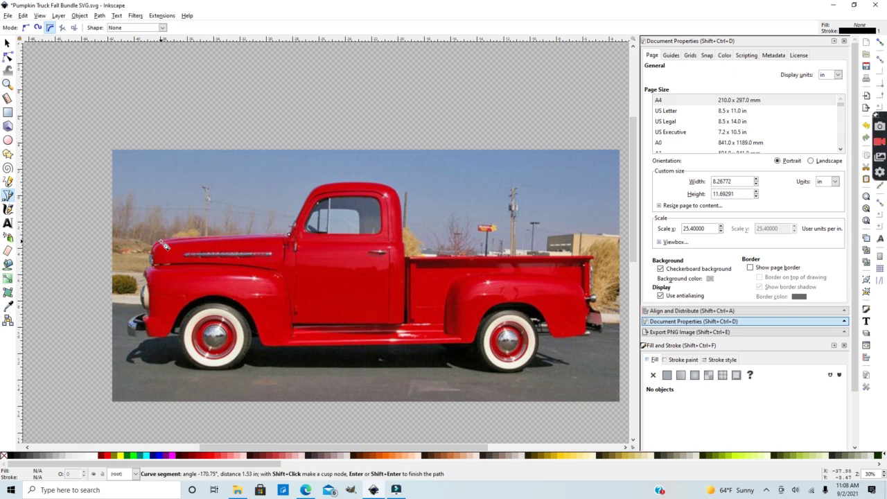
pyautogui.click(165, 240)
pyautogui.press('+')
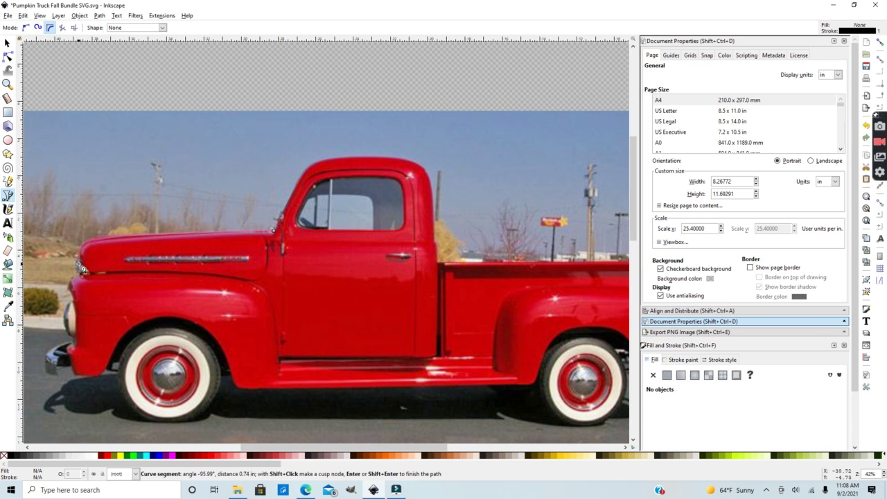
pyautogui.click(70, 289)
pyautogui.click(71, 307)
pyautogui.click(65, 324)
pyautogui.click(72, 352)
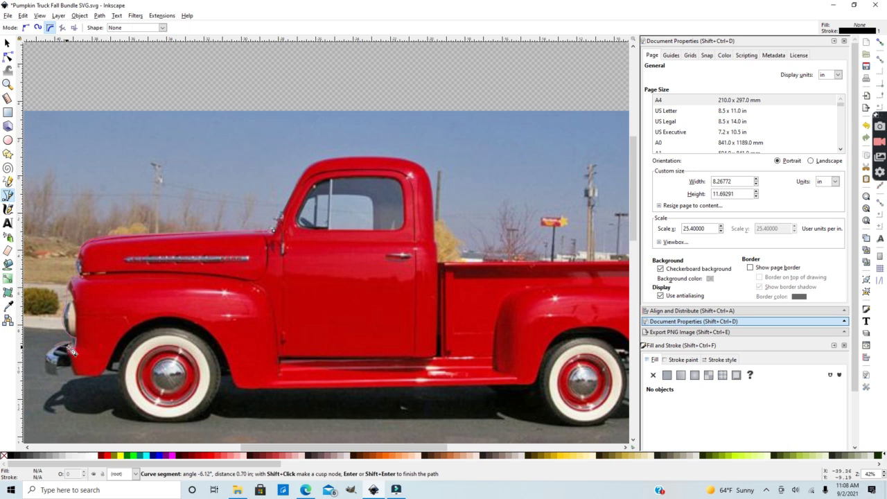
pyautogui.click(44, 367)
pyautogui.click(48, 376)
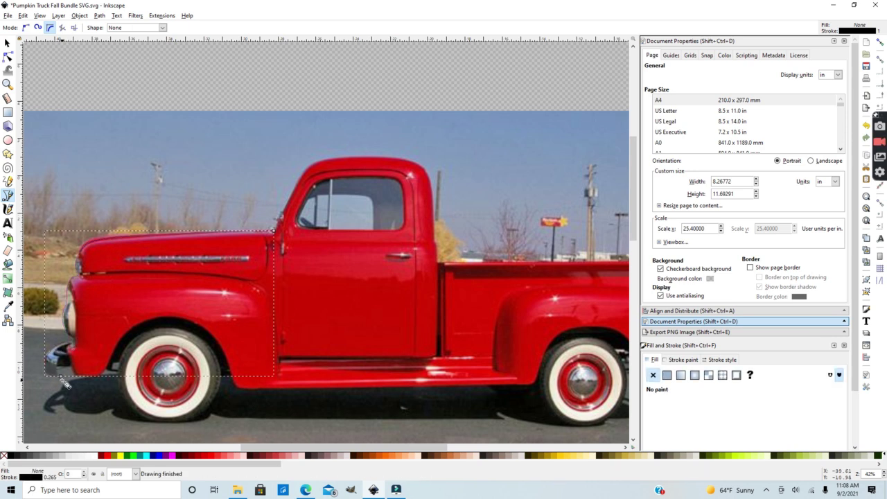
# Continue the outline over both wheel arches, the running board and rear fender
pyautogui.click(111, 366)
pyautogui.click(159, 318)
pyautogui.click(215, 333)
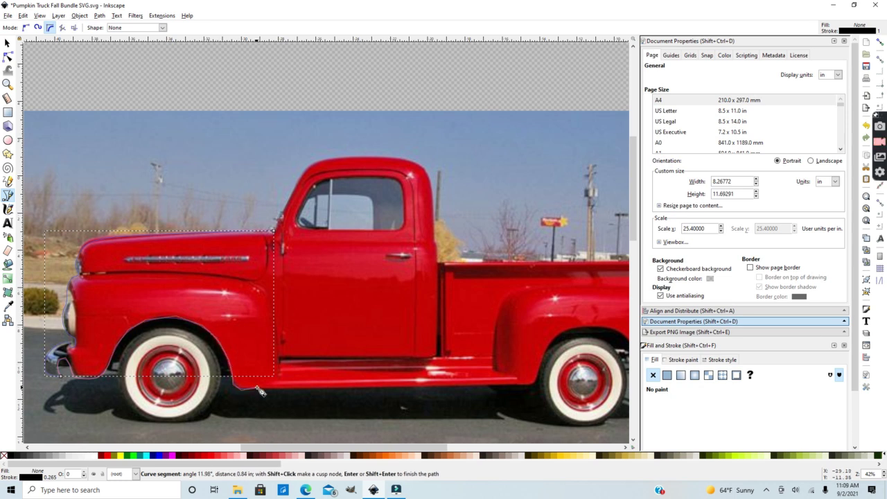
pyautogui.click(483, 388)
pyautogui.hscroll(5, 484, 388)
pyautogui.click(400, 386)
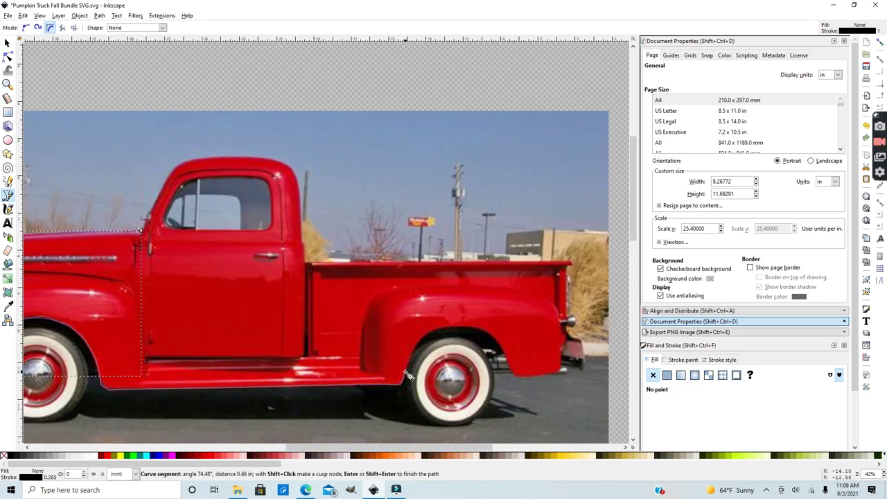
pyautogui.click(459, 327)
pyautogui.click(505, 352)
pyautogui.click(514, 370)
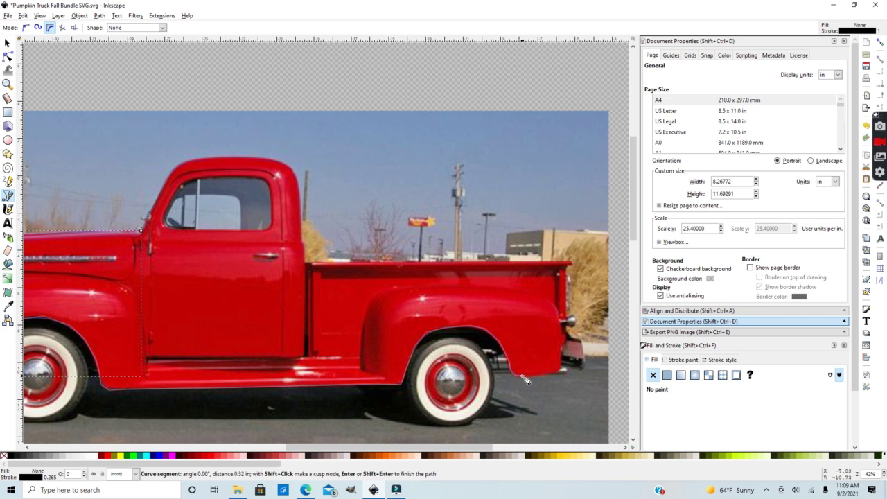
pyautogui.click(563, 368)
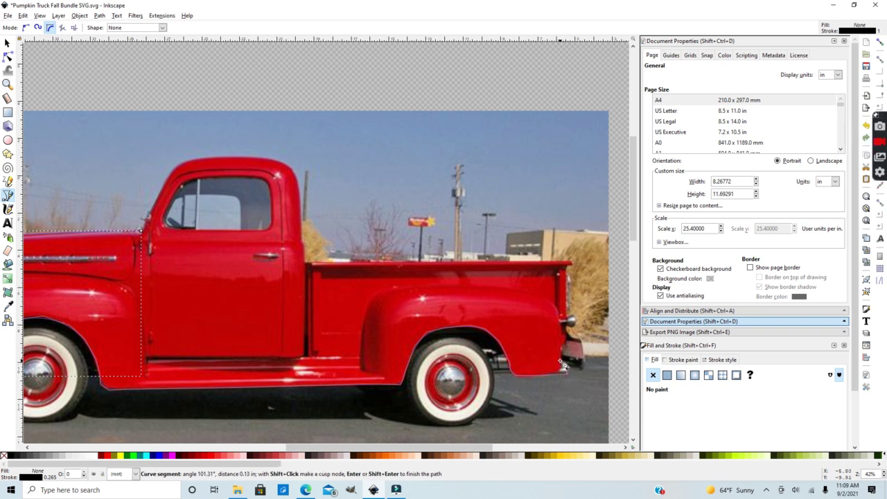
# Trace up the bed and over the cab roof, closing the path at its start
pyautogui.click(568, 322)
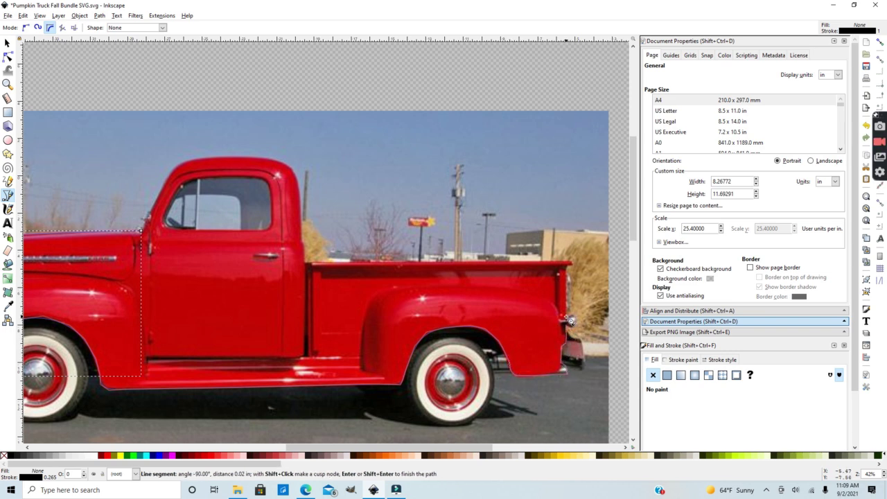
pyautogui.click(570, 263)
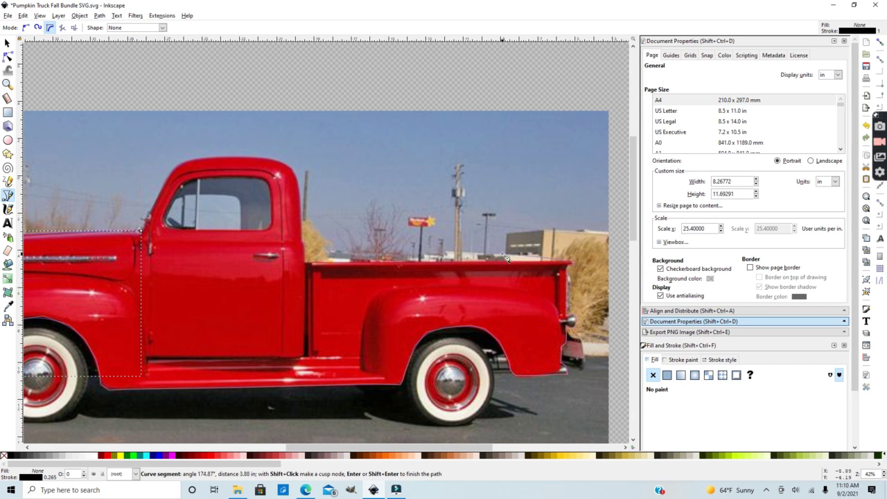
pyautogui.click(313, 267)
pyautogui.click(306, 355)
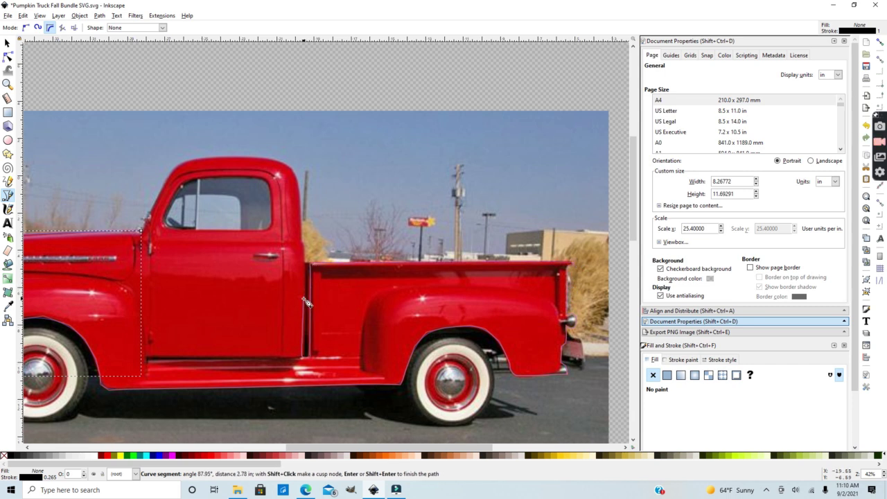
pyautogui.click(300, 182)
pyautogui.click(193, 161)
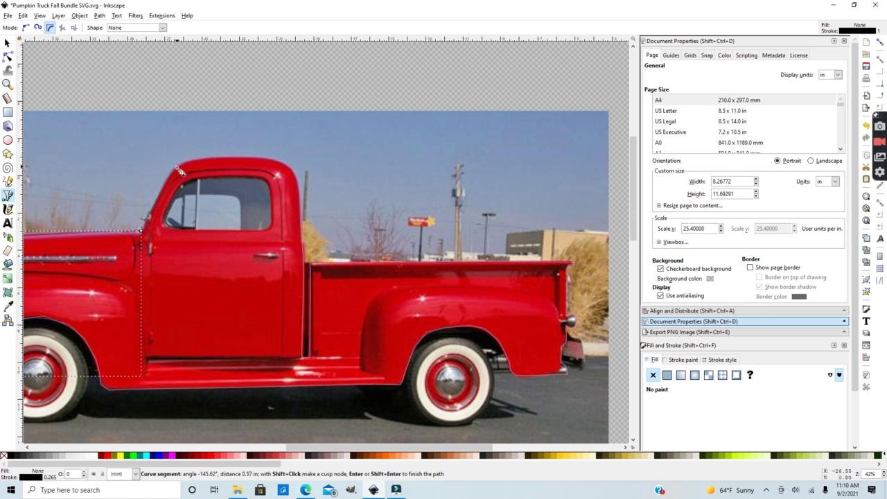
pyautogui.click(149, 224)
pyautogui.scroll(4, 145, 235)
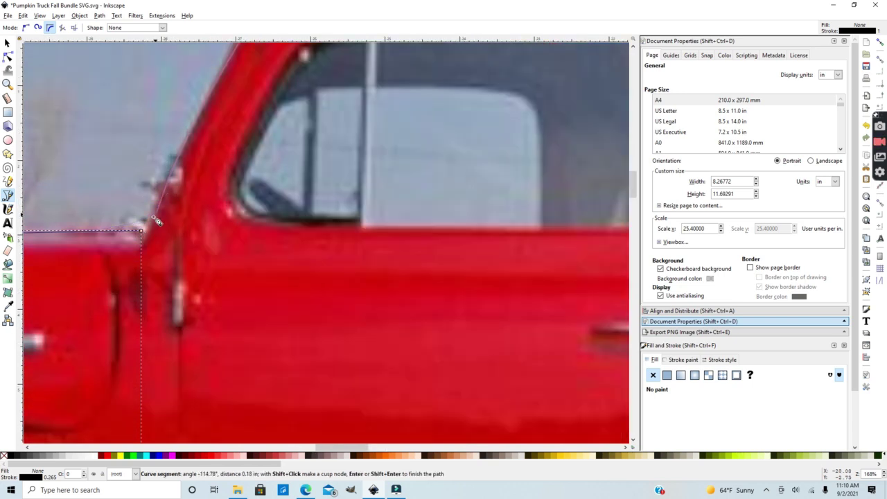
pyautogui.click(143, 233)
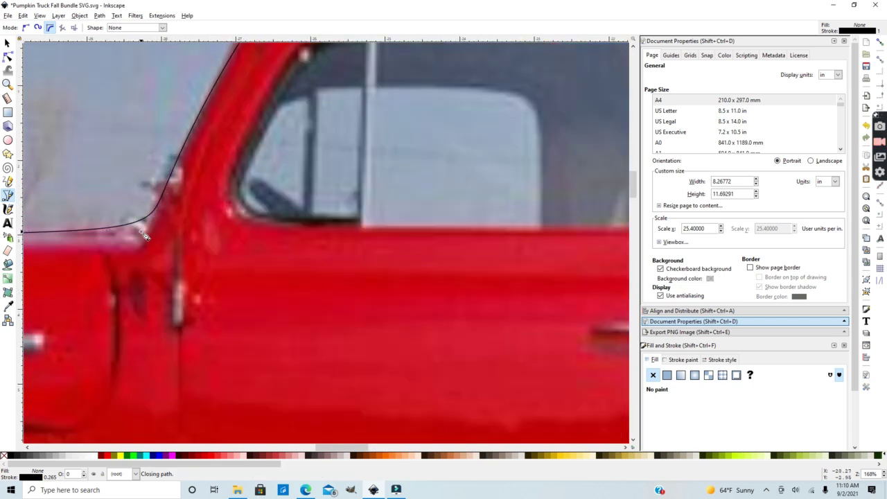
pyautogui.scroll(-4, 144, 235)
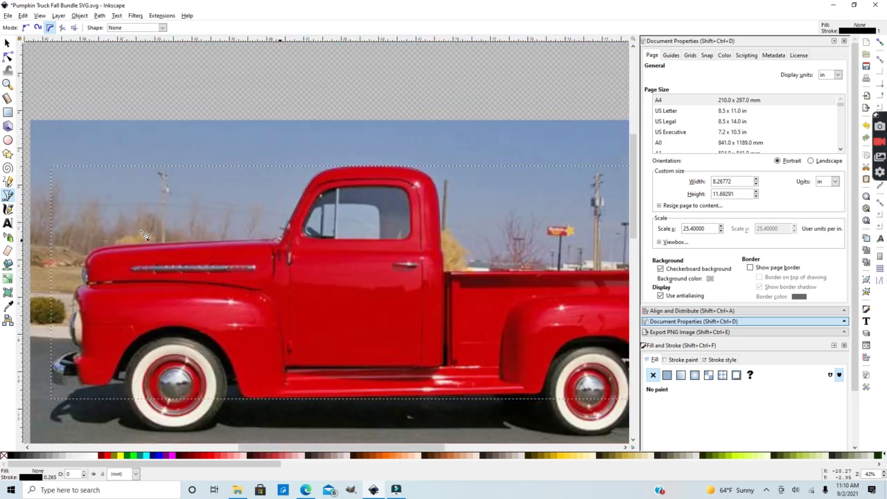
pyautogui.scroll(-1, 144, 234)
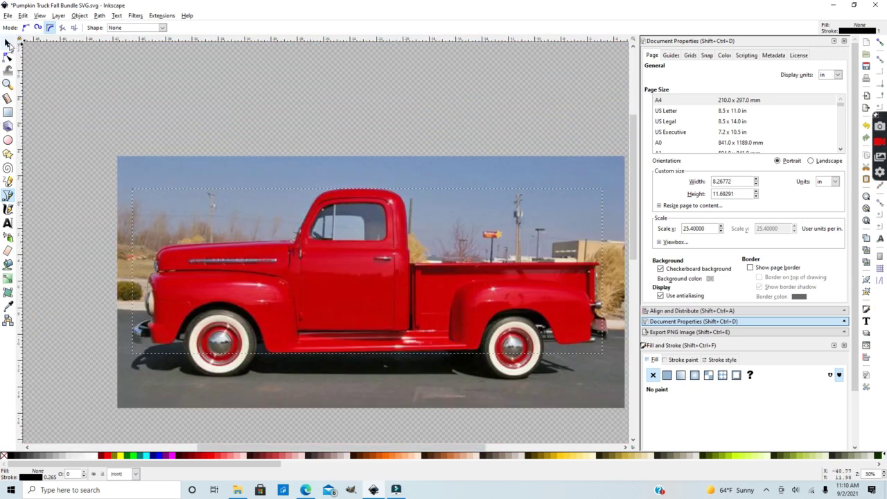
pyautogui.click(7, 44)
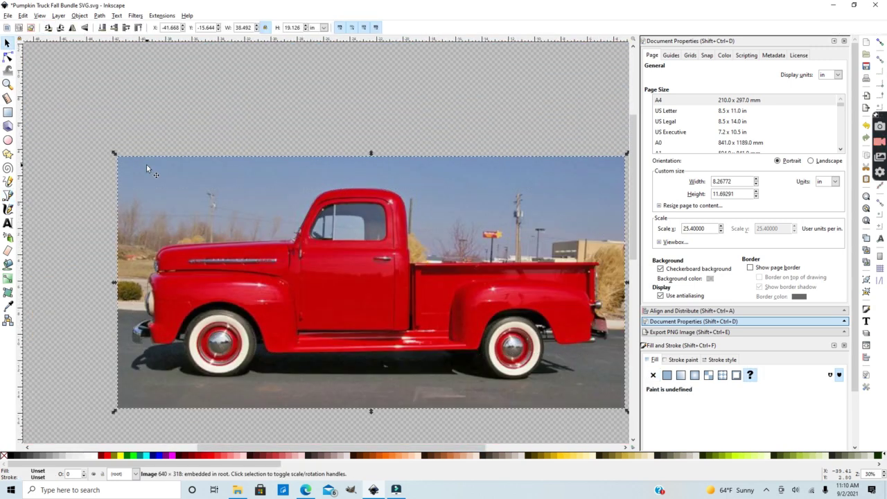
# Move the photo down off the outline, select the traced path, and open Object > Fill and Stroke
pyautogui.moveTo(146, 167); pyautogui.dragTo(125, 423)
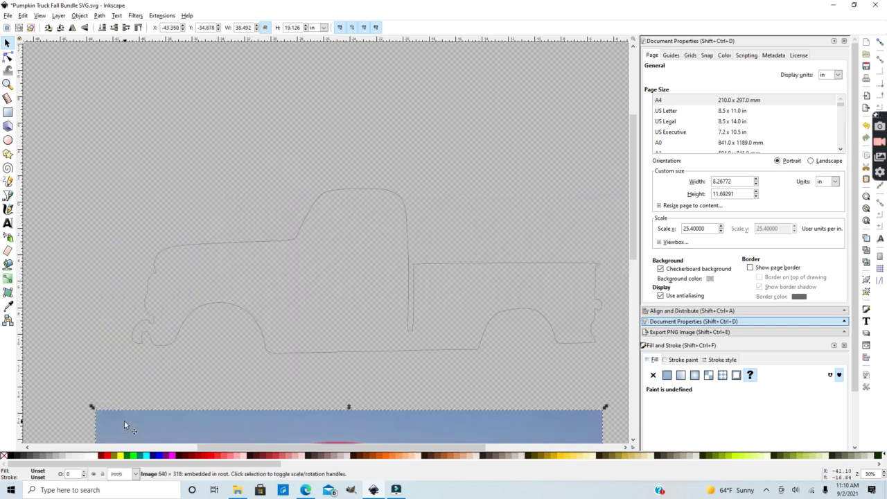
pyautogui.click(370, 266)
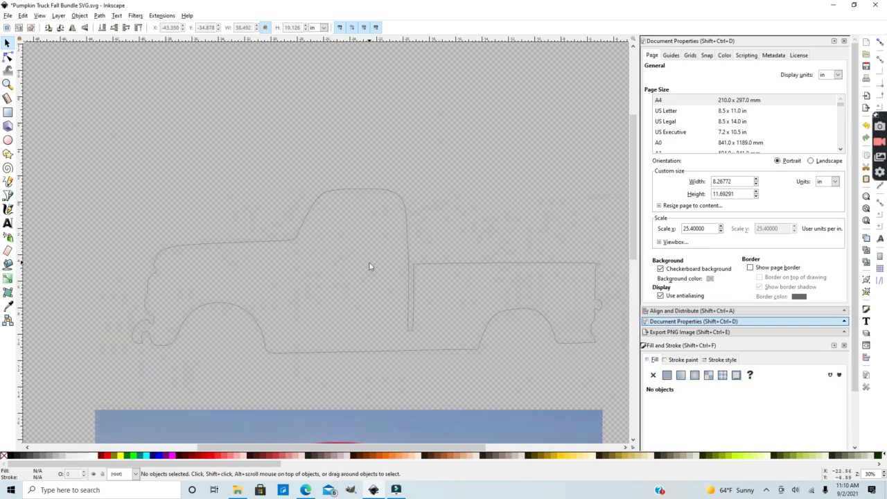
pyautogui.click(406, 226)
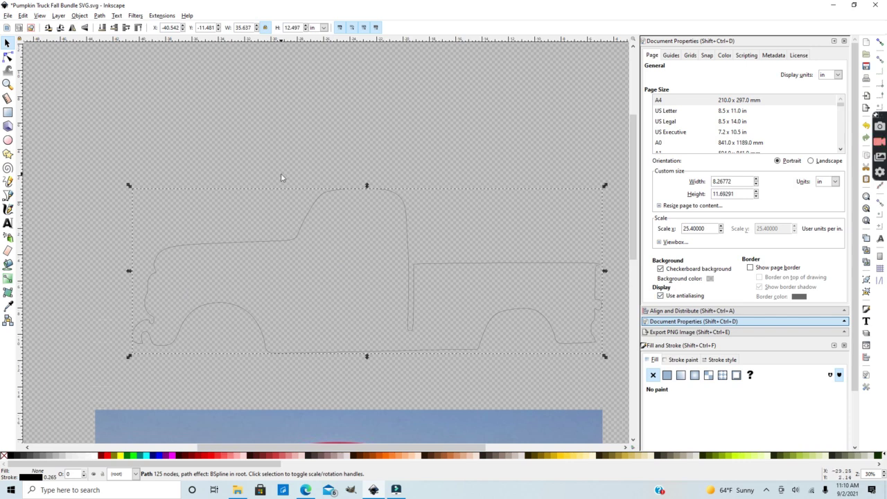
pyautogui.click(8, 16)
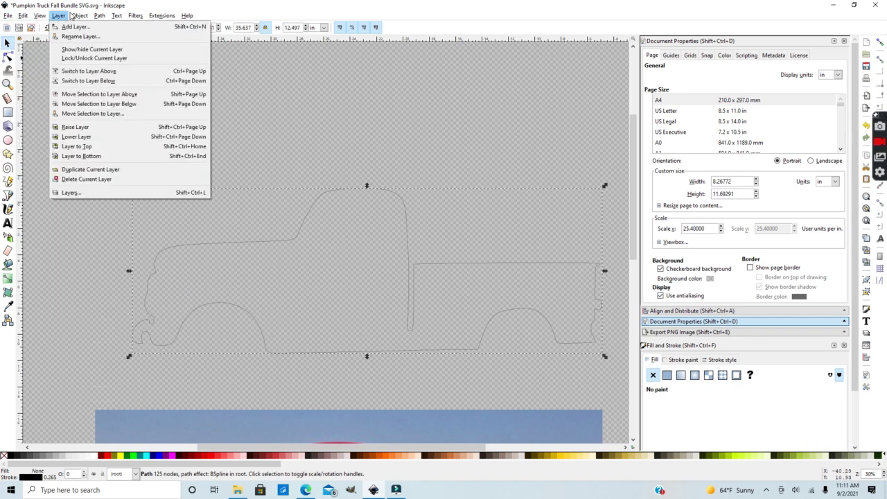
pyautogui.moveTo(79, 15)
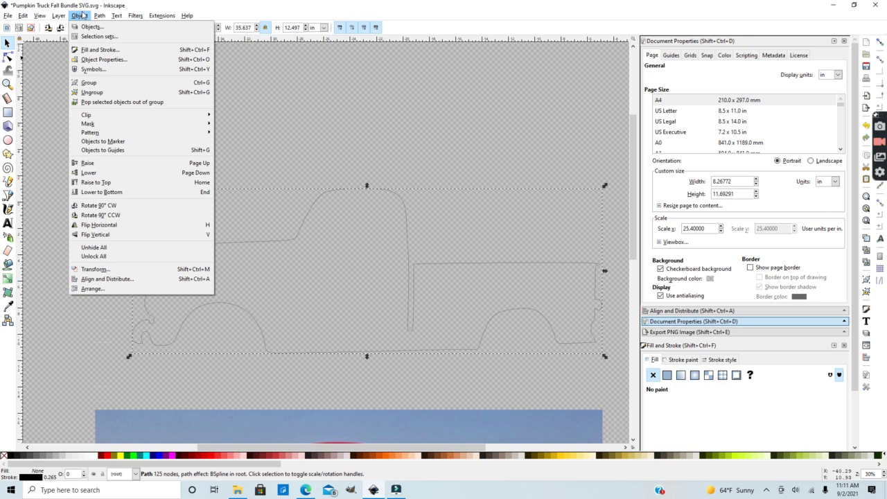
pyautogui.click(106, 50)
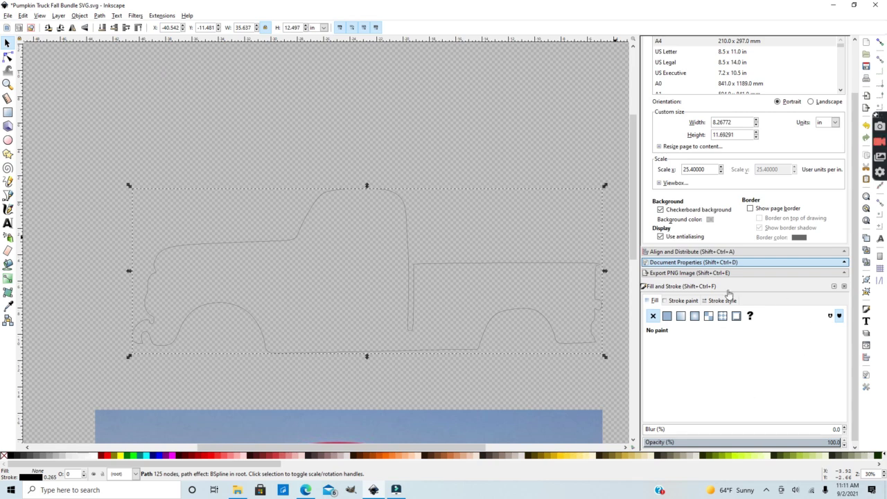
# Give the outline a flat dark grey fill with no stroke, then slide the photo back behind it
pyautogui.click(667, 316)
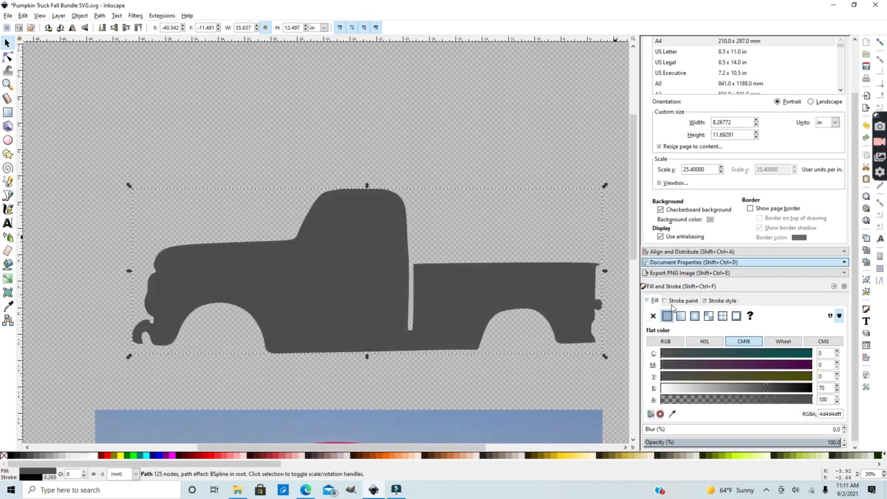
pyautogui.click(678, 300)
pyautogui.click(653, 316)
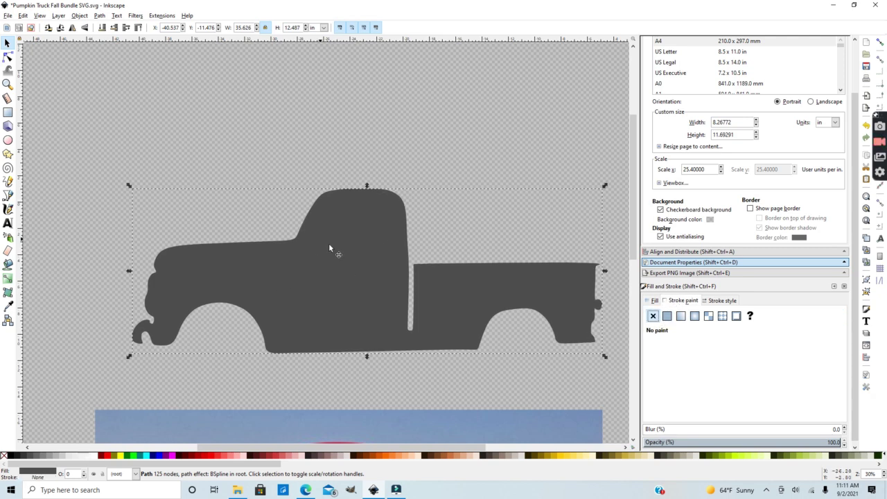
pyautogui.press('-')
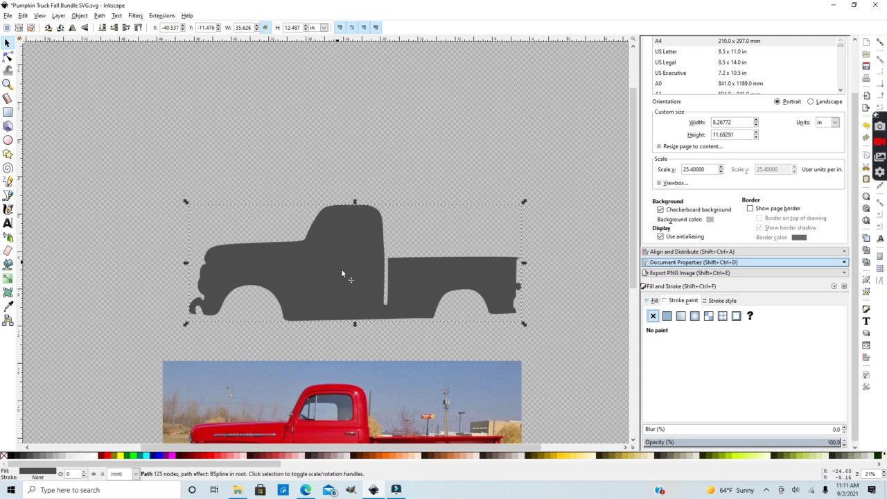
pyautogui.moveTo(341, 273); pyautogui.dragTo(323, 265)
pyautogui.moveTo(382, 426); pyautogui.dragTo(392, 219)
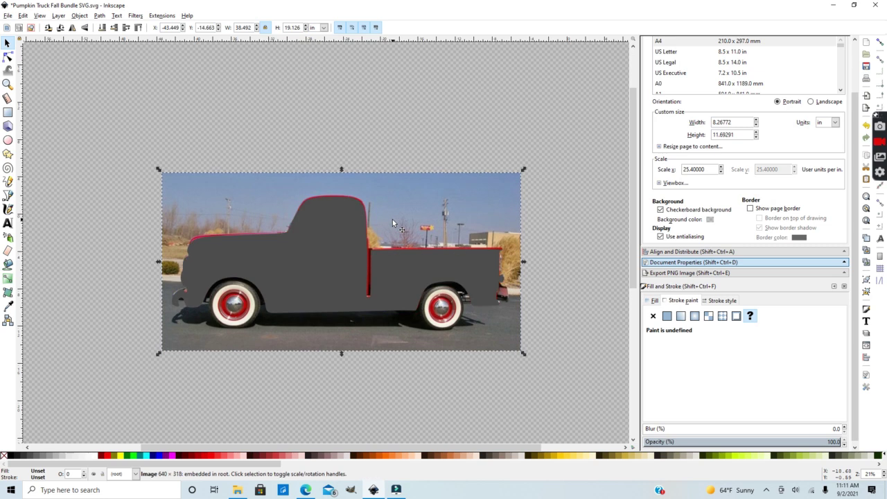
# Set the grey silhouette's opacity to 60, then select the photo and zoom in
pyautogui.click(342, 250)
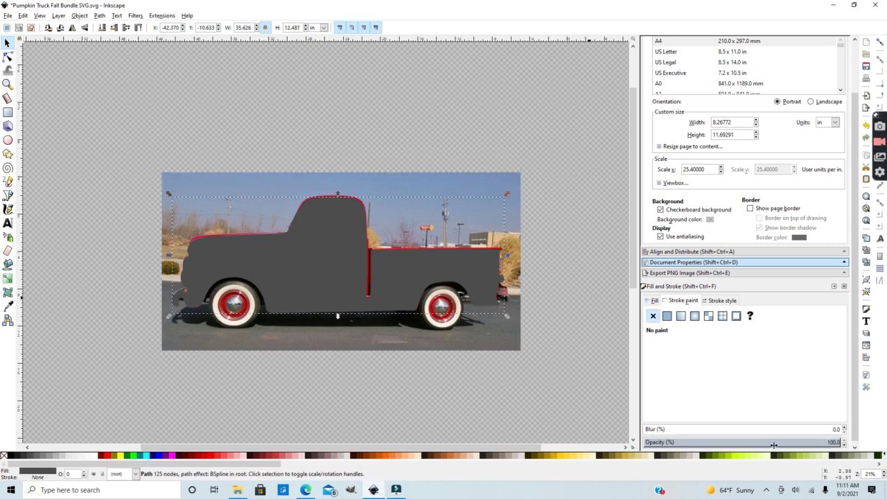
pyautogui.moveTo(744, 444); pyautogui.dragTo(725, 442)
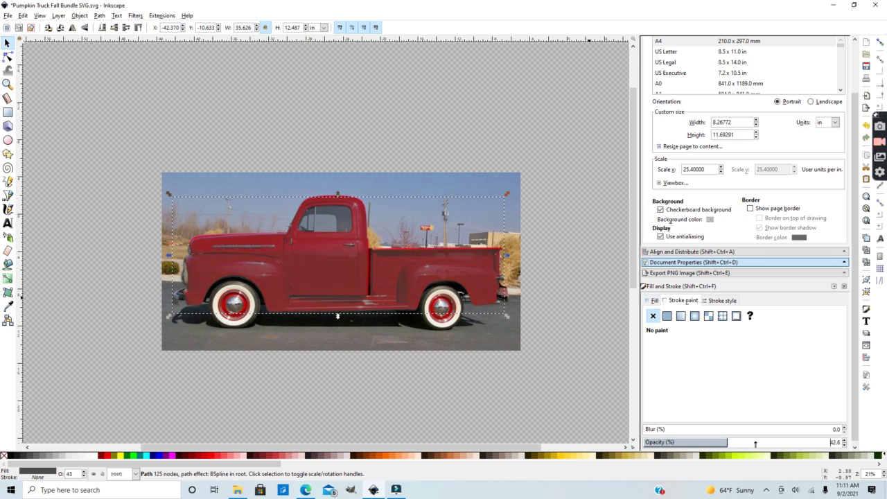
pyautogui.click(755, 443)
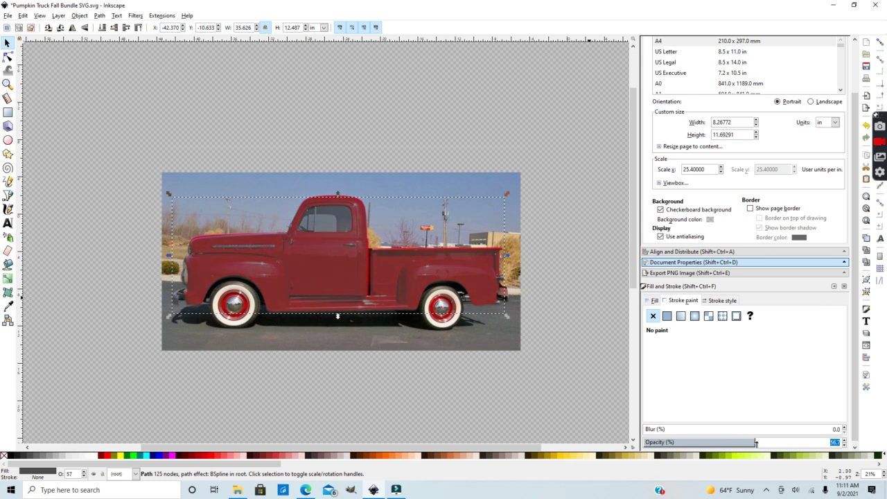
pyautogui.moveTo(760, 444); pyautogui.dragTo(762, 442)
pyautogui.click(221, 183)
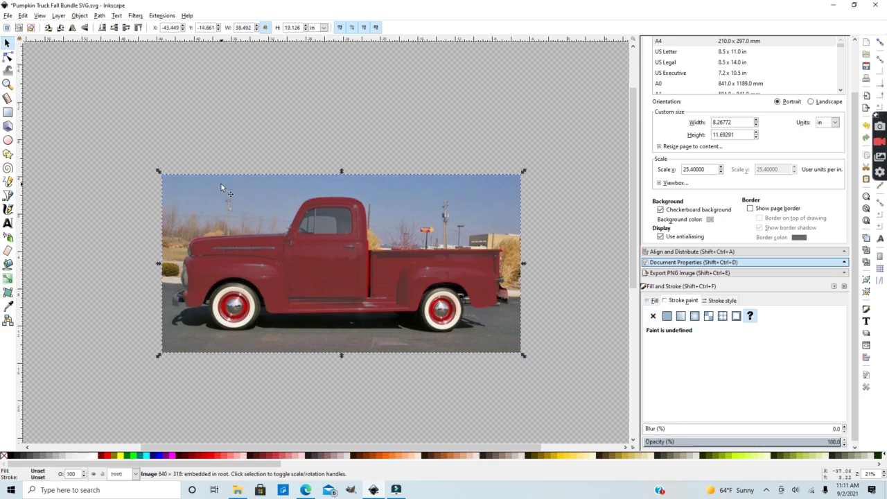
pyautogui.press('+')
pyautogui.press('+')
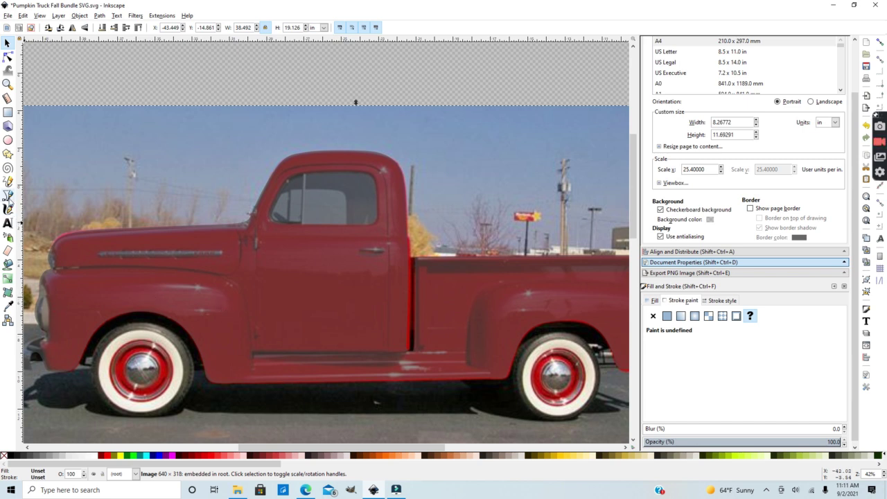
# Trace the hood's chrome strip as a closed shape with white fill and no stroke
pyautogui.click(8, 197)
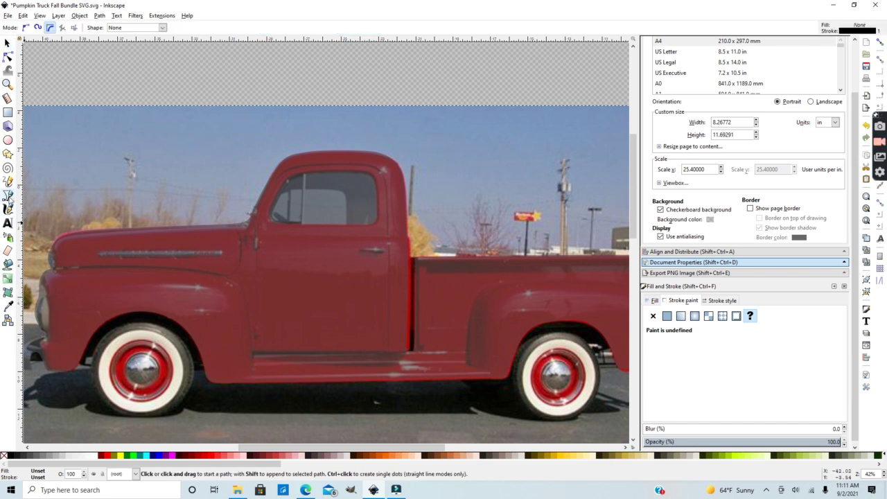
pyautogui.click(99, 253)
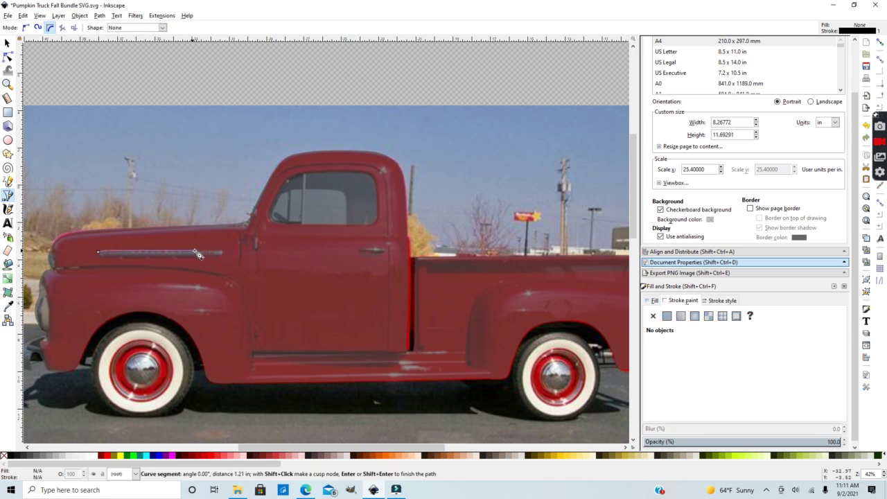
pyautogui.click(224, 253)
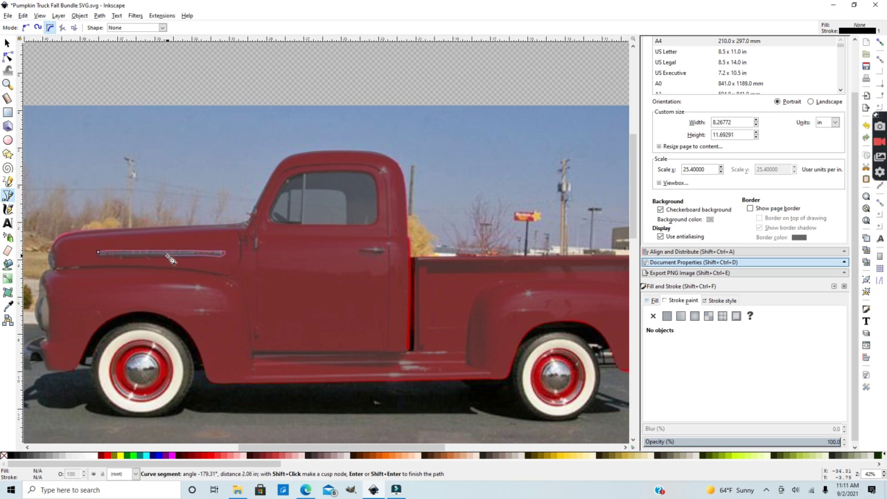
pyautogui.click(99, 254)
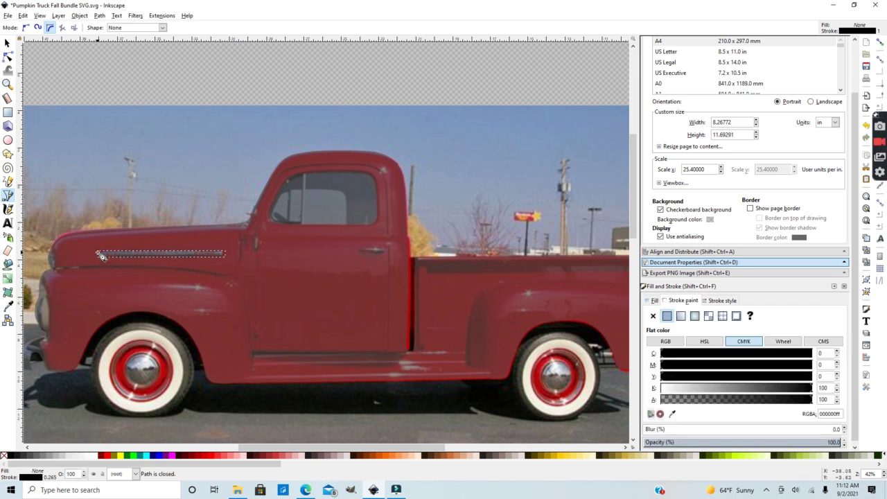
pyautogui.click(654, 301)
pyautogui.click(667, 315)
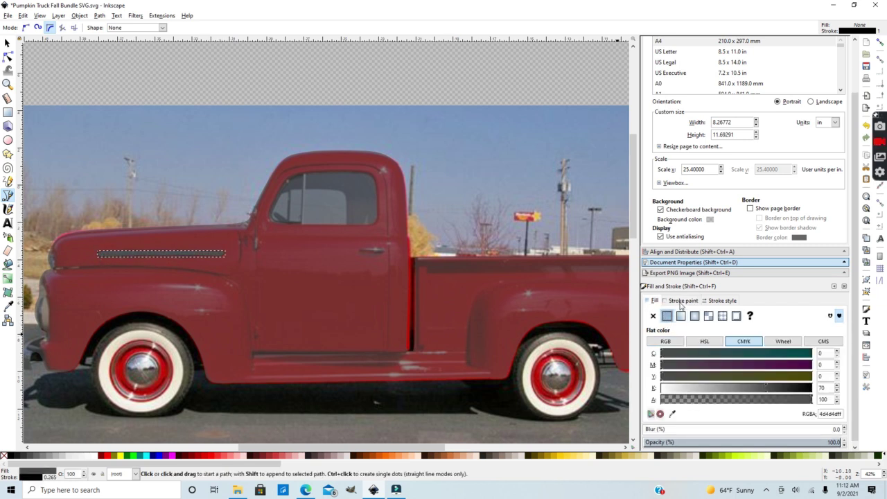
pyautogui.click(681, 302)
pyautogui.rightClick(95, 457)
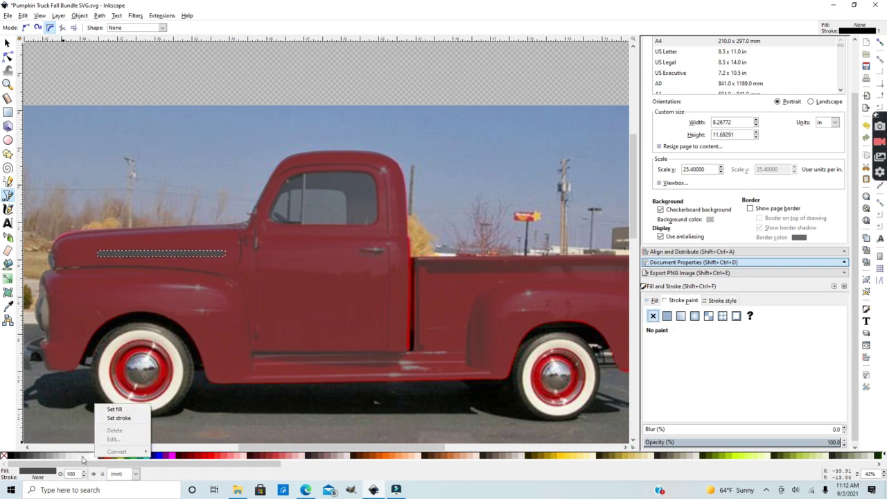
pyautogui.rightClick(96, 458)
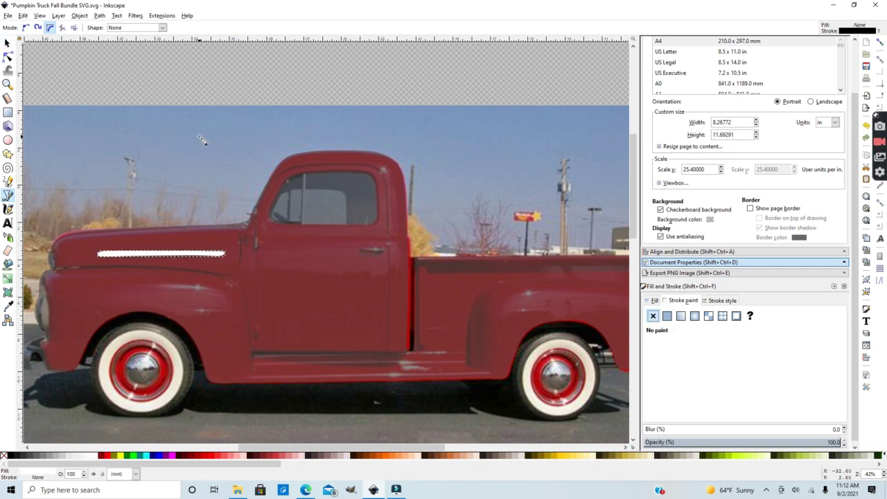
# Trace the door handle and front fender trim, filling both white
pyautogui.click(361, 249)
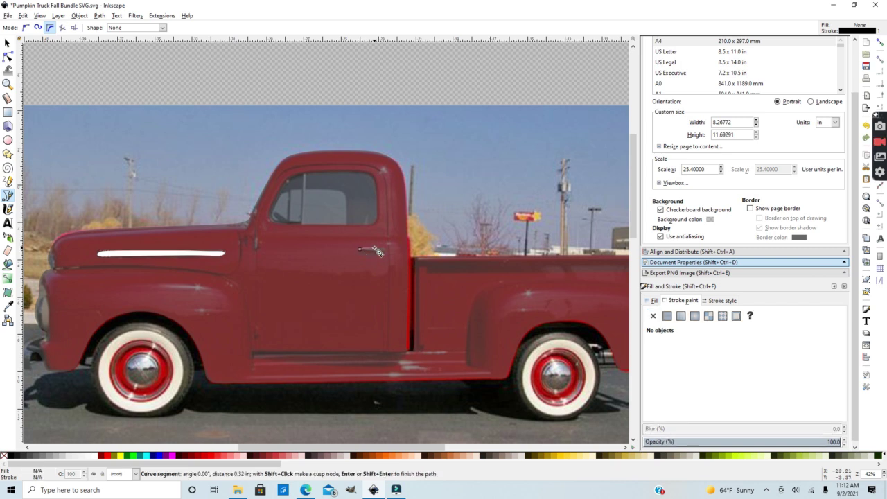
pyautogui.click(360, 249)
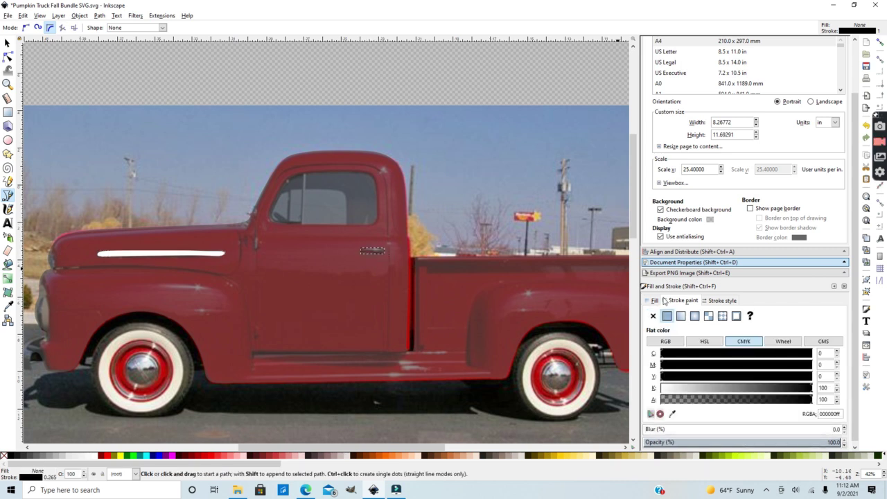
pyautogui.click(653, 316)
pyautogui.click(666, 316)
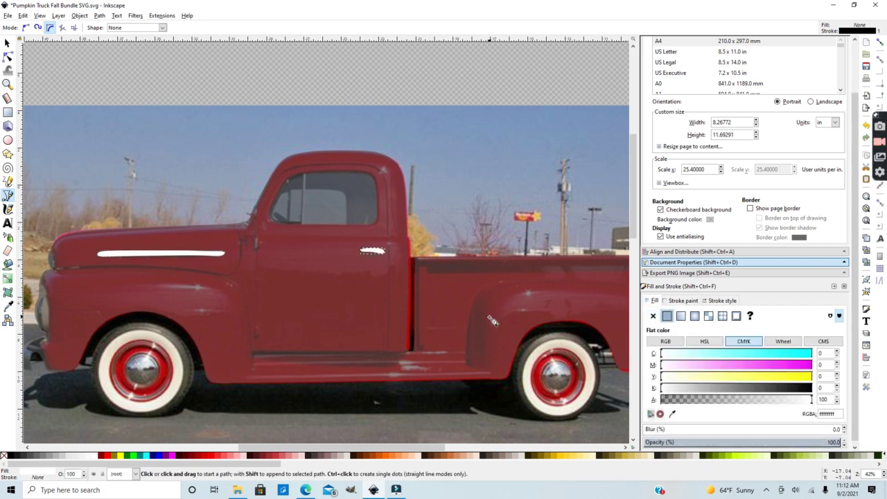
pyautogui.click(133, 286)
pyautogui.click(228, 297)
pyautogui.click(233, 311)
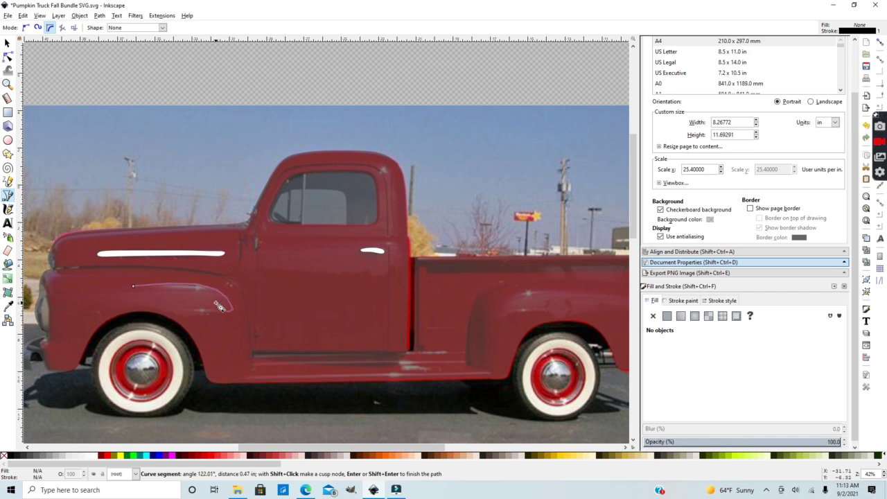
pyautogui.click(208, 305)
pyautogui.click(133, 285)
pyautogui.click(666, 316)
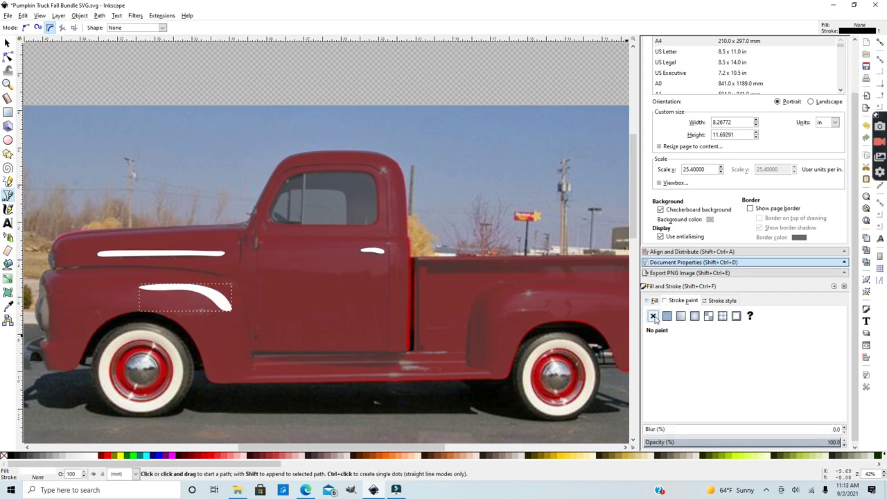
# Trace the running board and rear fender trim as white shapes without stroke
pyautogui.click(254, 367)
pyautogui.click(254, 373)
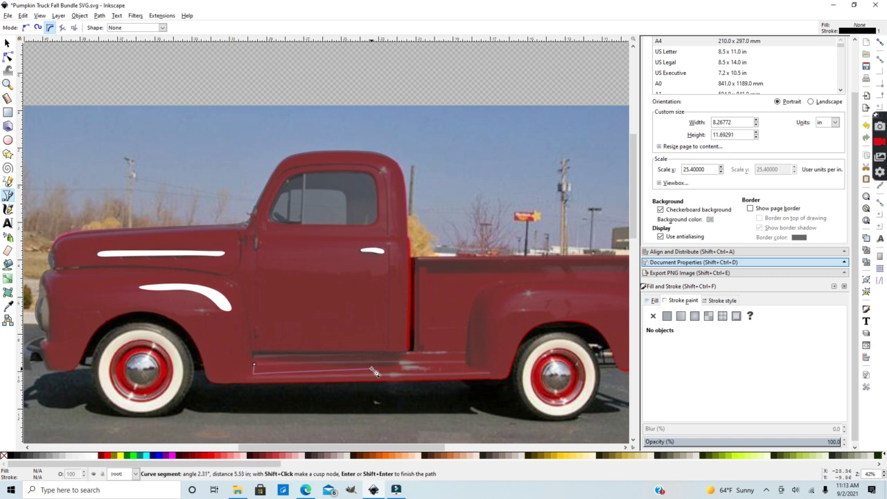
pyautogui.click(469, 361)
pyautogui.click(254, 367)
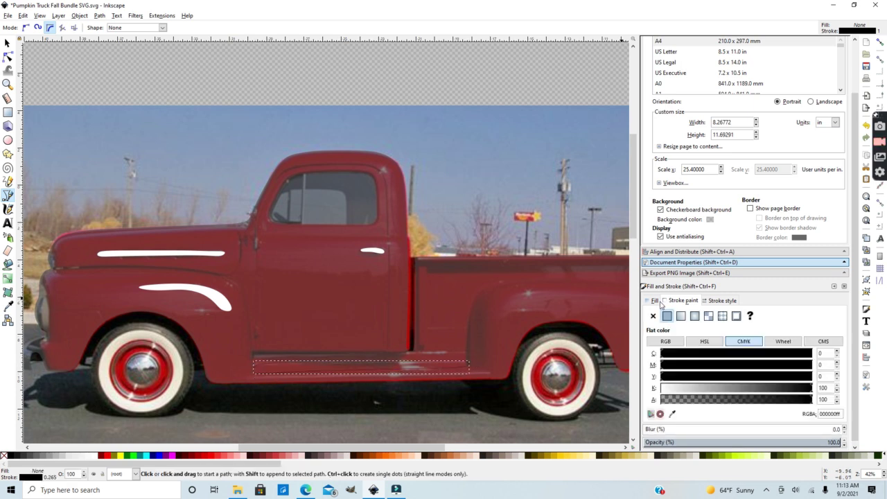
pyautogui.click(654, 300)
pyautogui.click(667, 316)
pyautogui.click(504, 309)
pyautogui.click(528, 294)
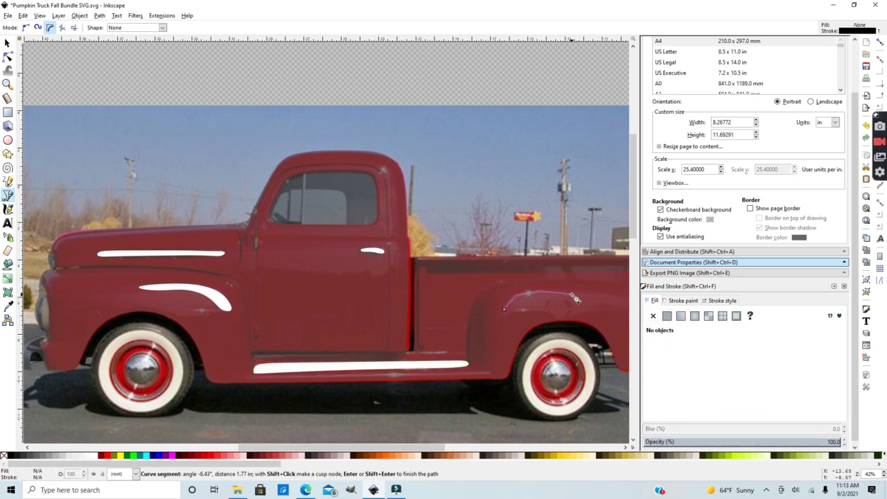
pyautogui.click(622, 294)
pyautogui.click(589, 300)
pyautogui.click(504, 309)
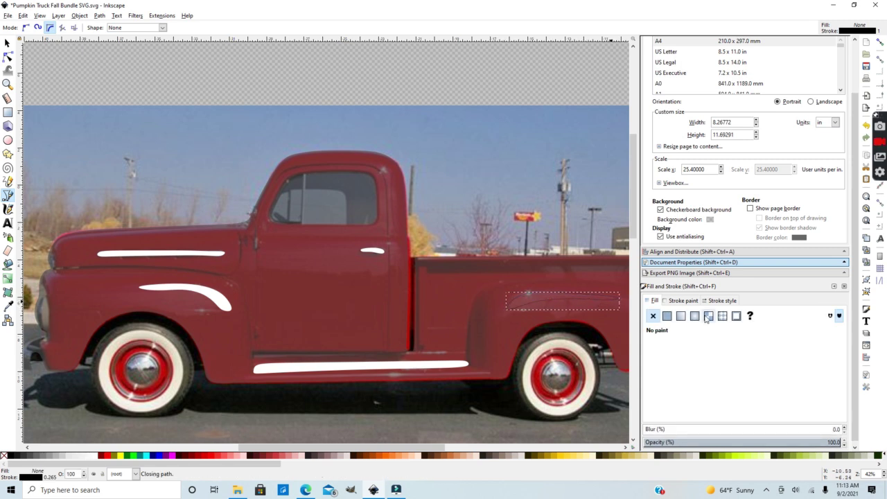
pyautogui.click(683, 300)
pyautogui.click(653, 316)
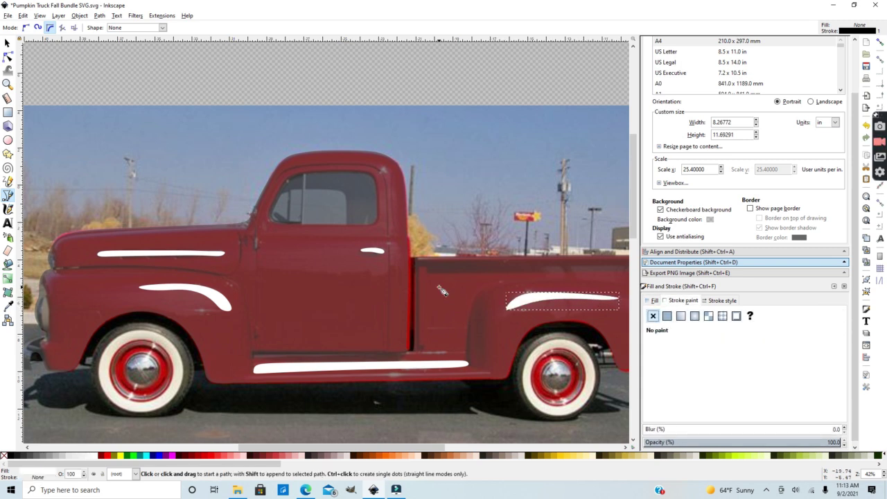
# Trace the cab window as a white, strokeless shape, then zoom out
pyautogui.rightClick(267, 217)
pyautogui.click(253, 217)
pyautogui.click(272, 222)
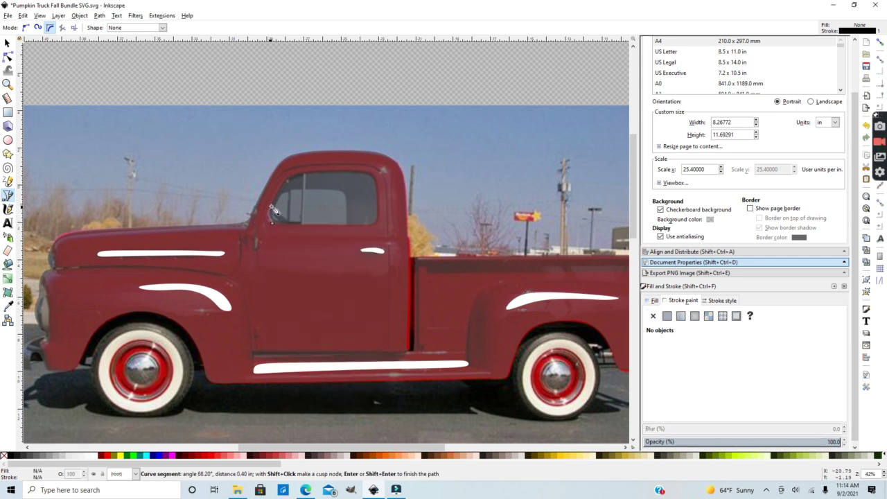
pyautogui.click(376, 174)
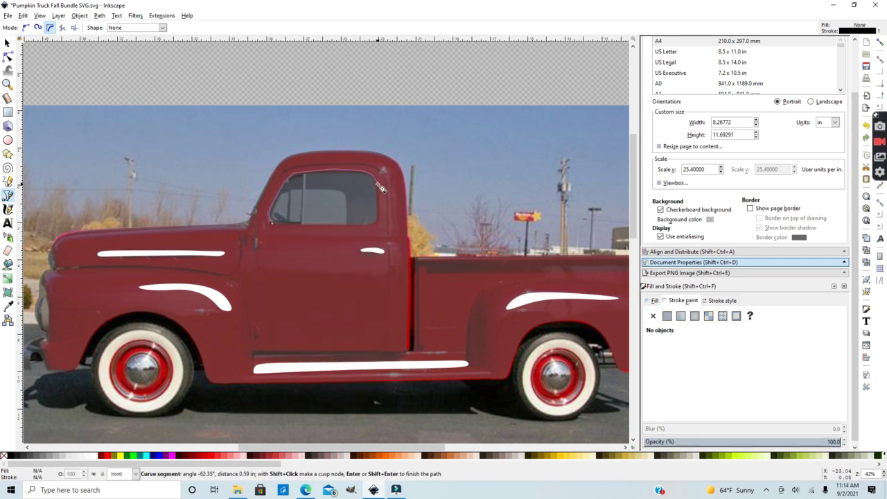
pyautogui.click(379, 226)
pyautogui.scroll(1, 335, 230)
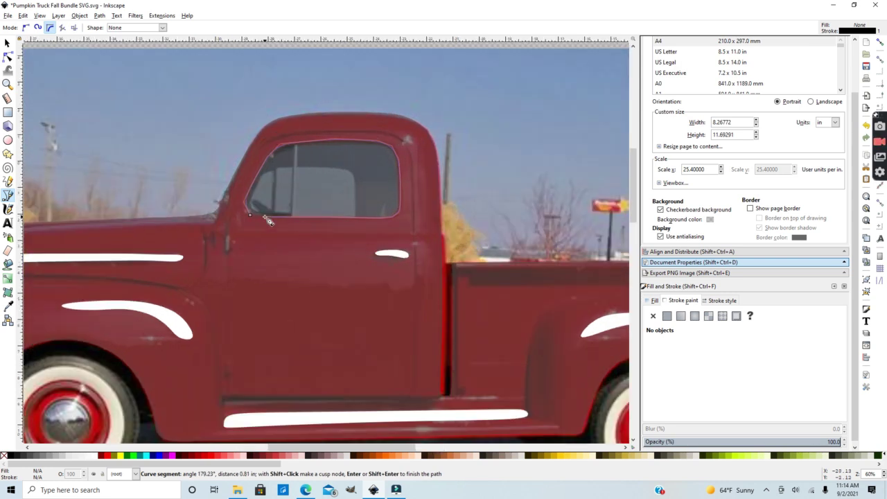
pyautogui.click(250, 217)
pyautogui.click(653, 316)
pyautogui.click(654, 300)
pyautogui.click(667, 315)
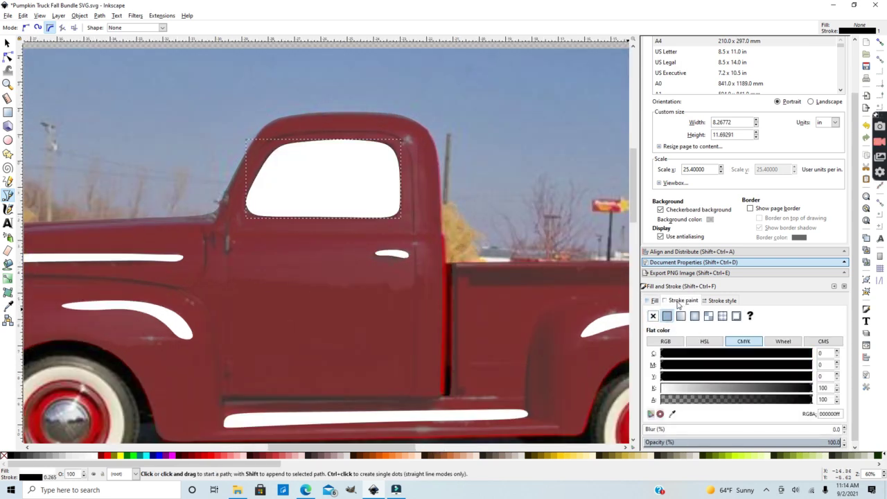
pyautogui.click(683, 300)
pyautogui.press('-')
pyautogui.press('-')
pyautogui.press('s')
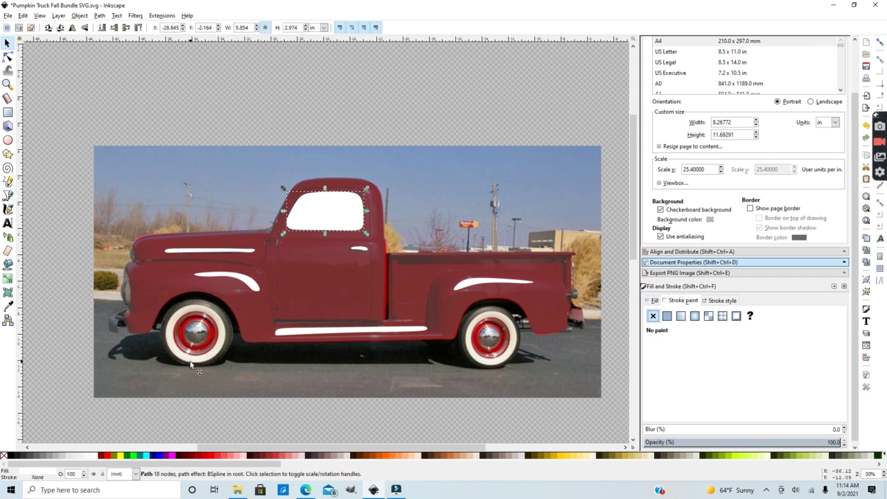
# Draw a fully opaque white circle over the front wheel
pyautogui.press('e')
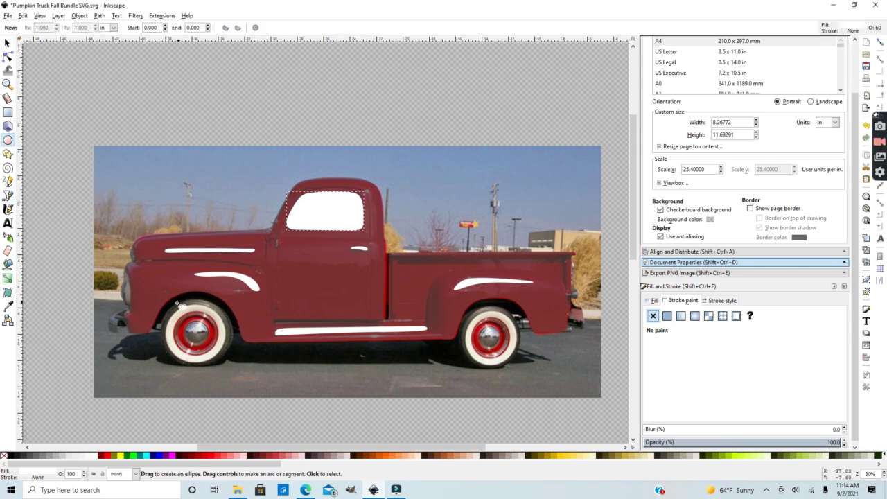
pyautogui.moveTo(171, 307); pyautogui.dragTo(237, 375)
pyautogui.press('s')
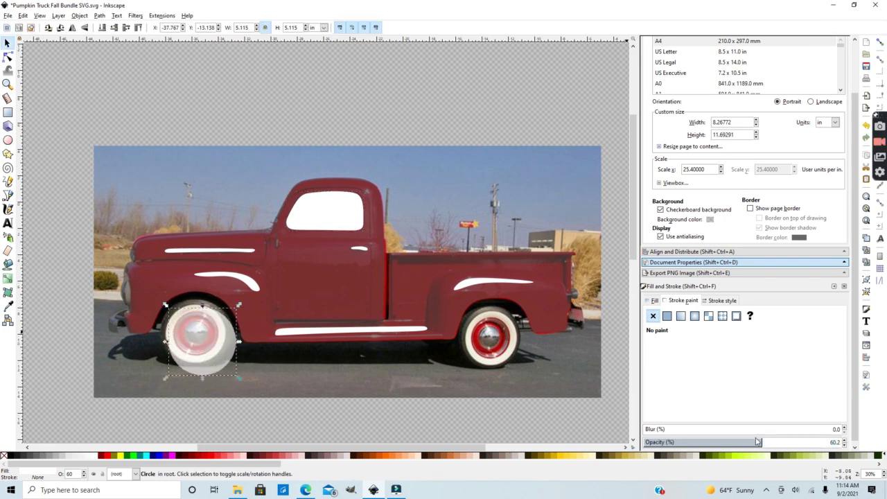
pyautogui.moveTo(756, 442); pyautogui.dragTo(849, 441)
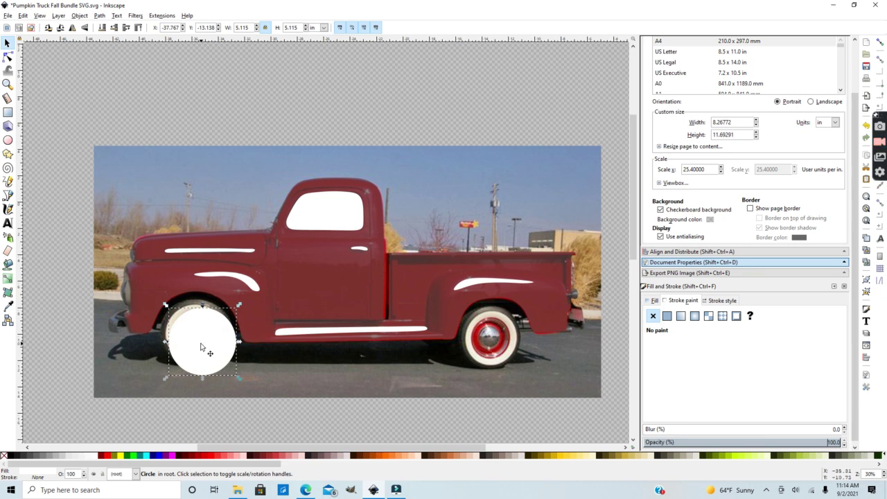
pyautogui.moveTo(201, 346); pyautogui.dragTo(495, 342)
# Duplicate the circle onto the rear wheel, shrink it to fit, and set black fill
pyautogui.hotkey('ctrl', 'd')
pyautogui.moveTo(531, 372)
pyautogui.mouseDown()
pyautogui.moveTo(520, 360)
pyautogui.moveTo(529, 369)
pyautogui.mouseUp()
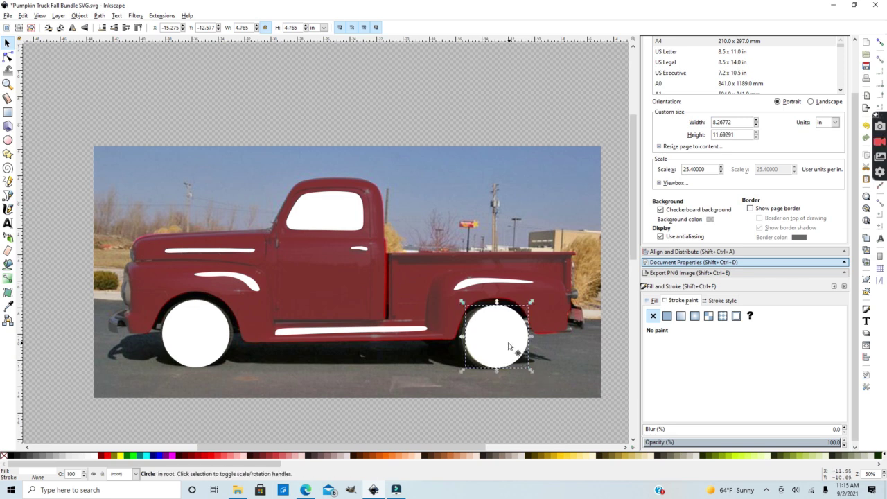
pyautogui.rightClick(188, 350)
pyautogui.press('Escape')
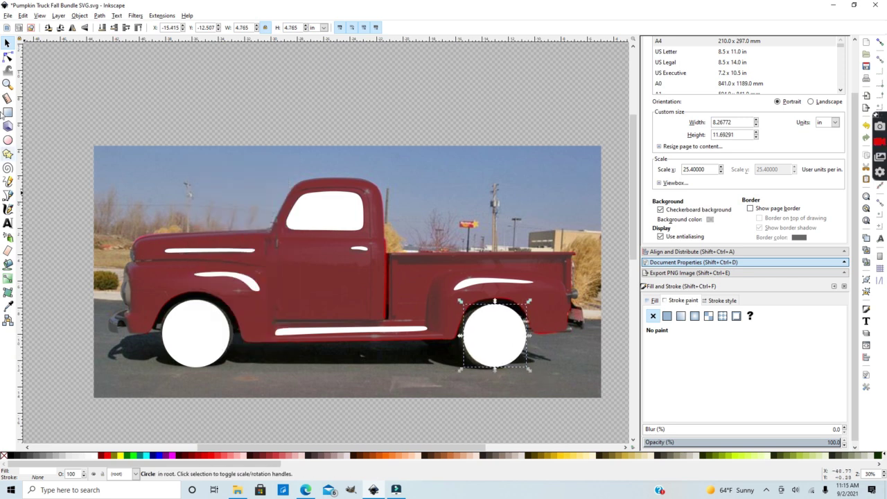
pyautogui.click(7, 139)
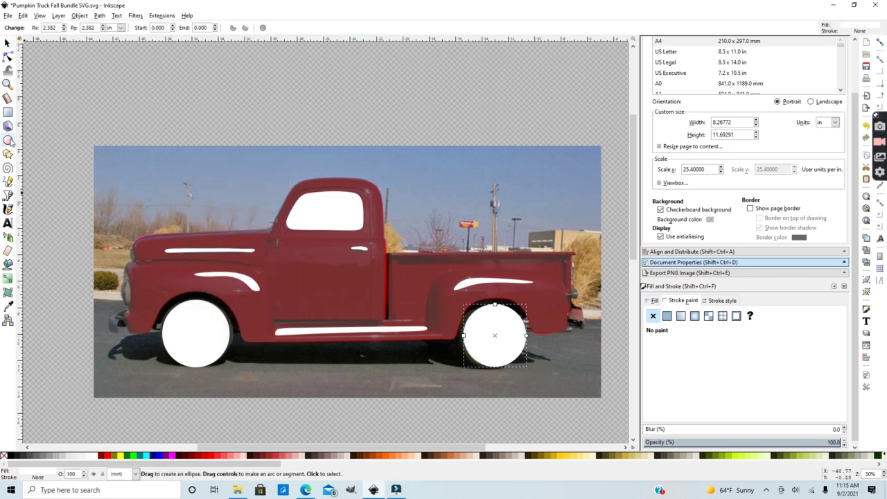
pyautogui.click(11, 456)
# Draw a black circle inside the front wheel
pyautogui.moveTo(177, 318); pyautogui.dragTo(228, 362)
pyautogui.press('s')
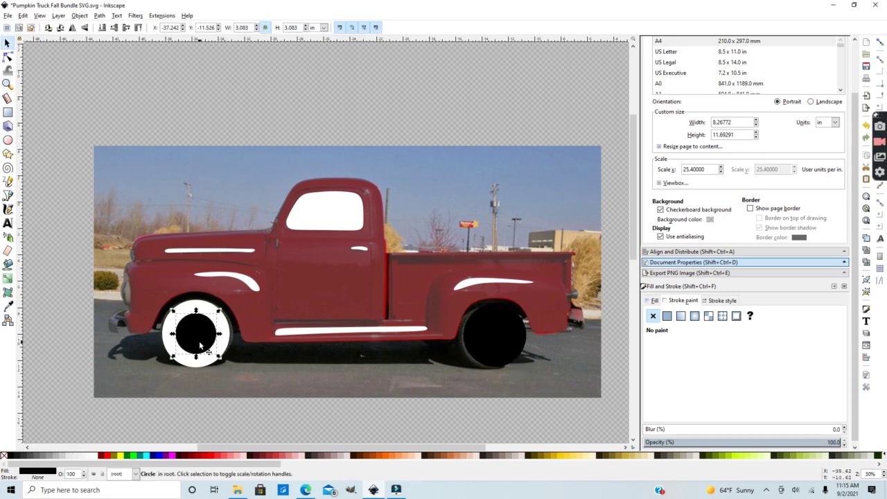
pyautogui.press('Tab')
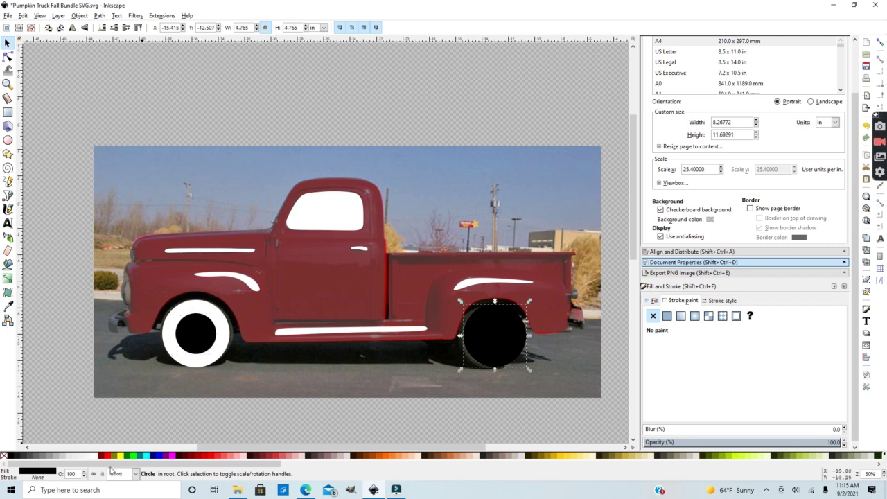
pyautogui.hotkey('ctrl', 'z')
# Duplicate the black circle, fill the copy white, shrink it to about 2.067 in and centre it in the front wheel
pyautogui.hotkey('ctrl', 'd')
pyautogui.moveTo(201, 337); pyautogui.dragTo(501, 339)
pyautogui.click(96, 459)
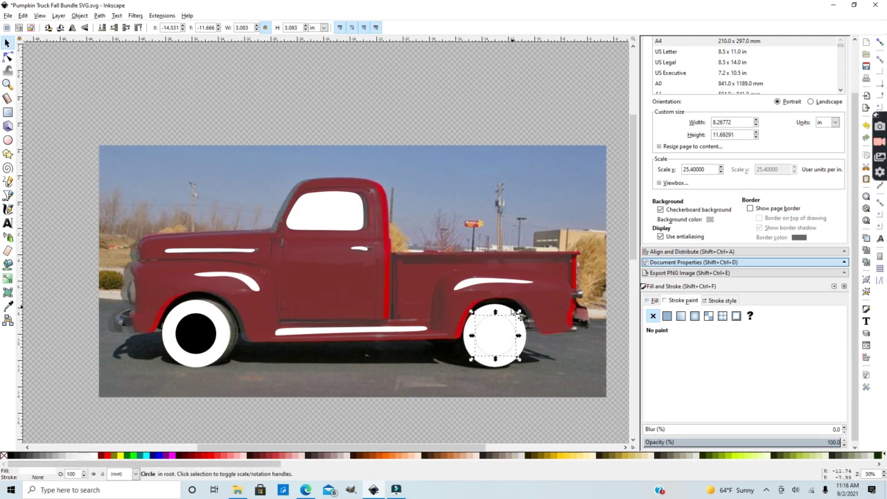
pyautogui.moveTo(520, 313); pyautogui.dragTo(514, 318)
pyautogui.click(495, 341)
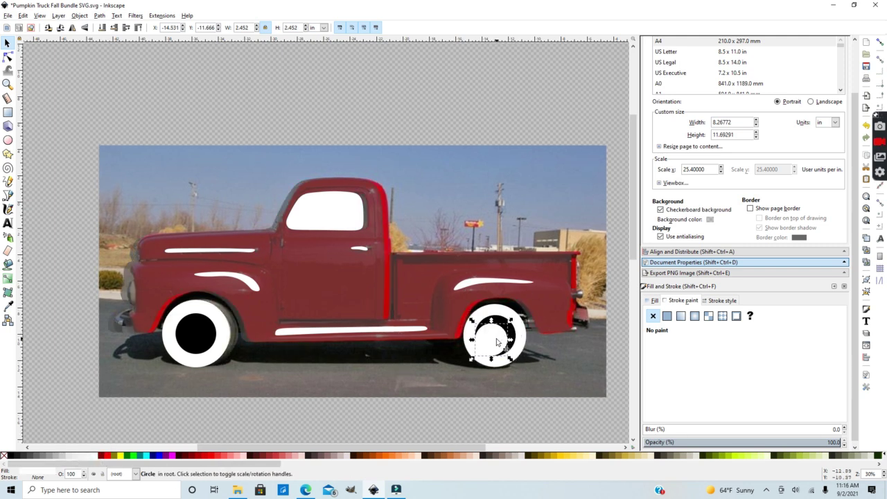
pyautogui.click(499, 337)
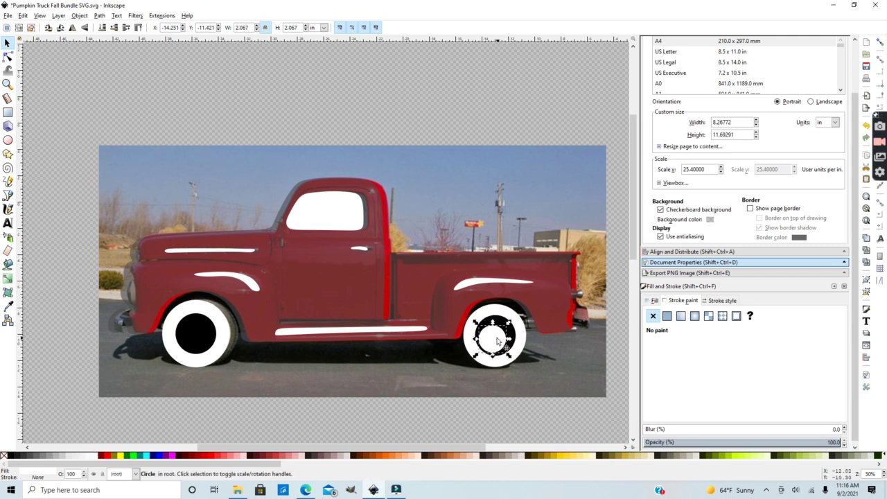
pyautogui.moveTo(475, 316); pyautogui.dragTo(500, 335)
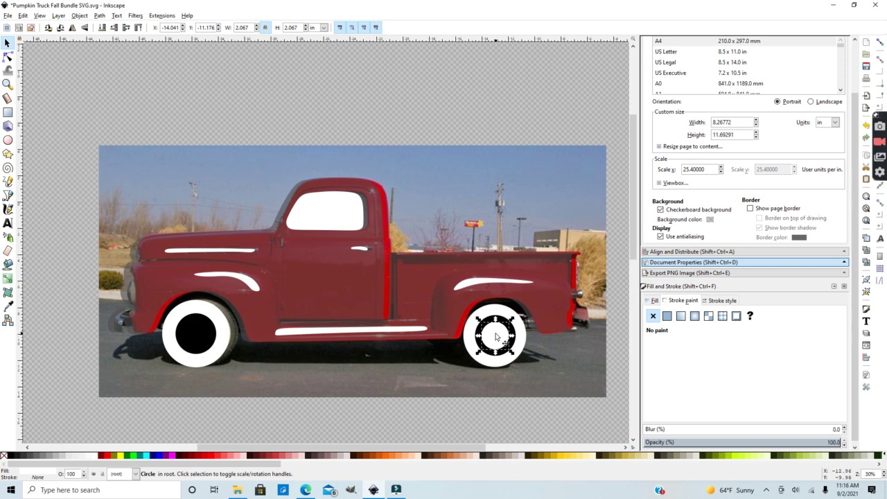
pyautogui.moveTo(501, 338); pyautogui.dragTo(206, 337)
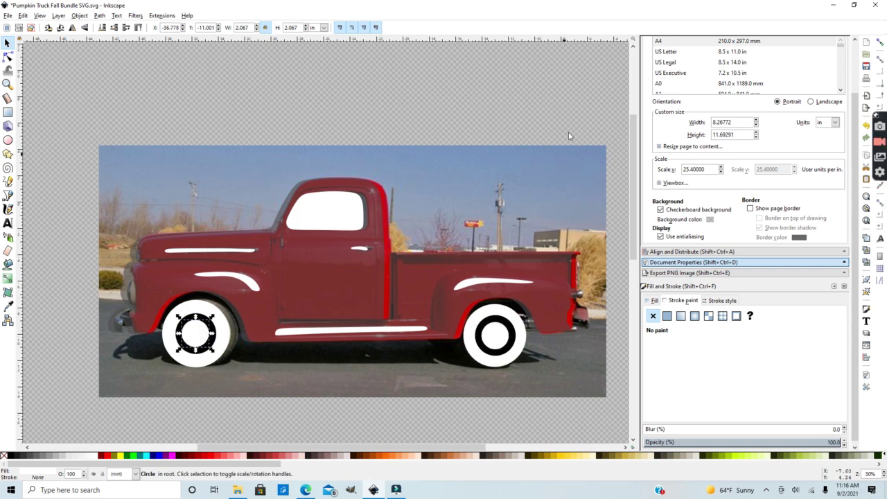
pyautogui.click(553, 158)
# Delete the background photo and place a duplicate truck silhouette above the original
pyautogui.press('Delete')
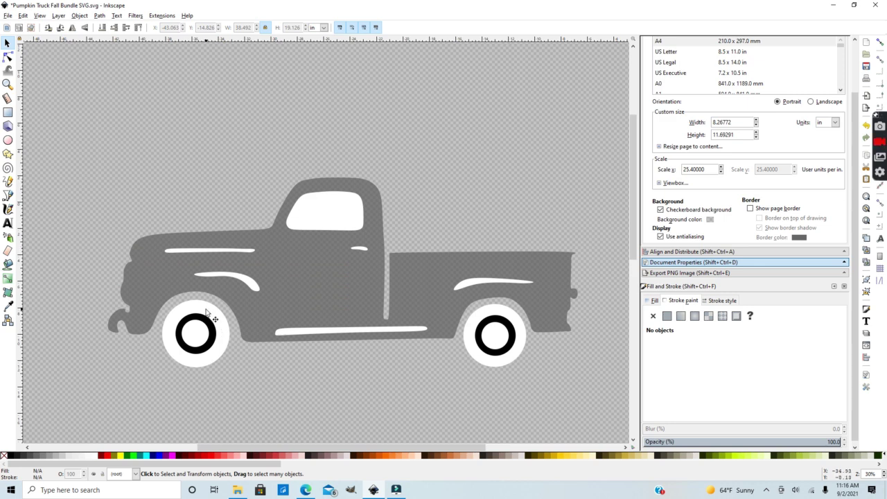
pyautogui.click(283, 247)
pyautogui.hotkey('ctrl', 'd')
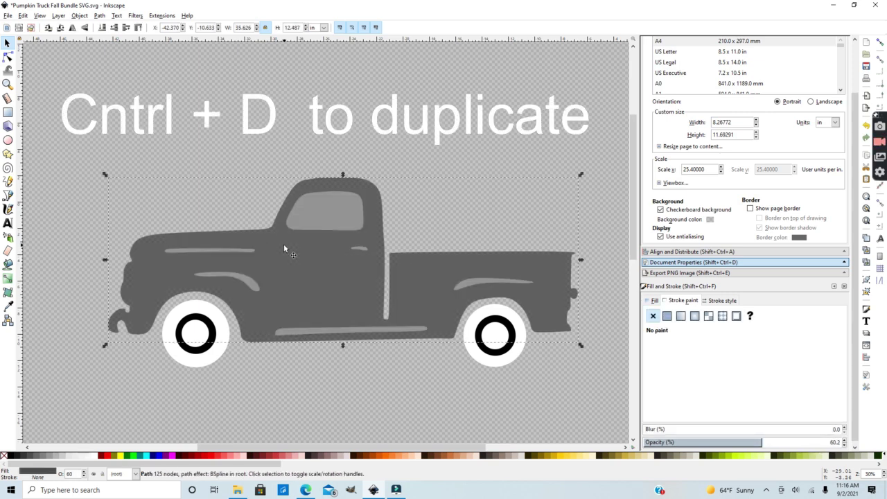
pyautogui.moveTo(290, 245); pyautogui.dragTo(292, 81)
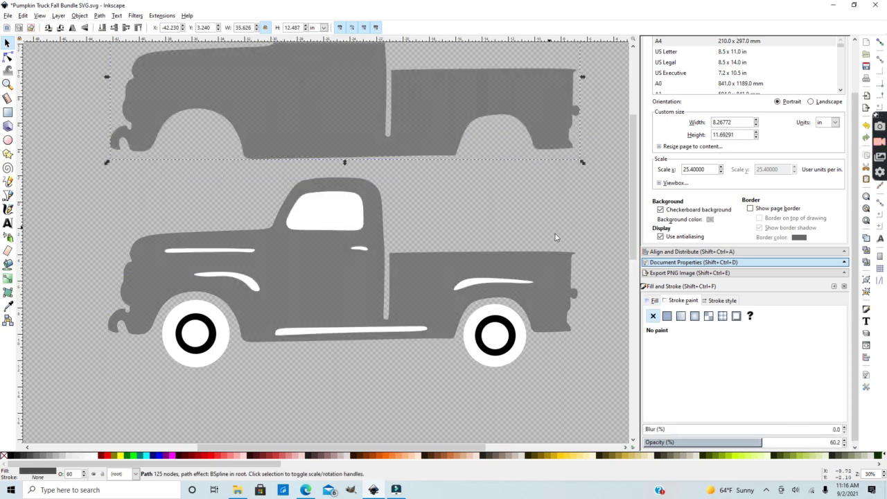
# Union the white streaks, door handle and window, then subtract them from the truck silhouette
pyautogui.click(481, 282)
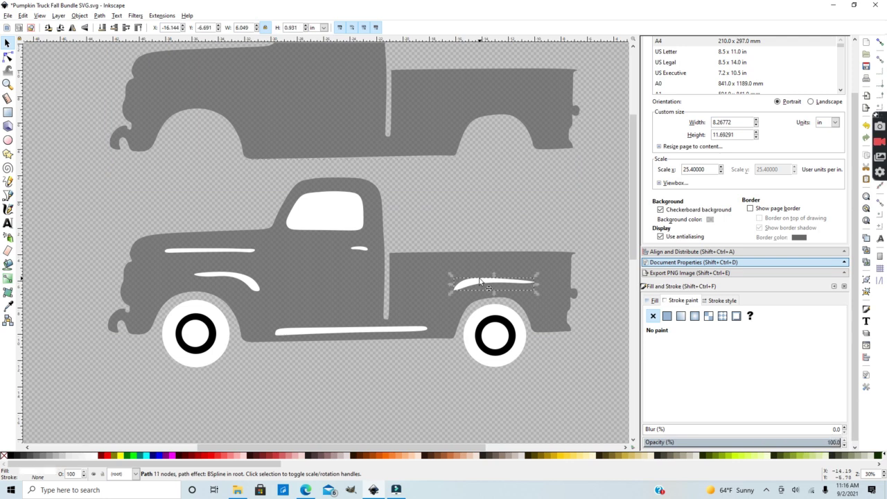
pyautogui.keyDown('shift'); pyautogui.click(391, 332); pyautogui.keyUp('shift')
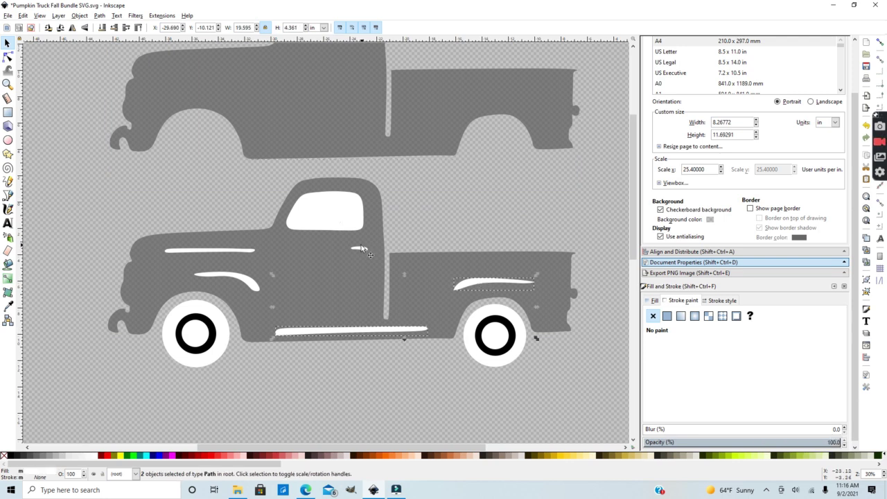
pyautogui.keyDown('shift'); pyautogui.click(361, 249); pyautogui.keyUp('shift')
pyautogui.keyDown('shift'); pyautogui.click(349, 223); pyautogui.keyUp('shift')
pyautogui.keyDown('shift'); pyautogui.click(252, 253); pyautogui.keyUp('shift')
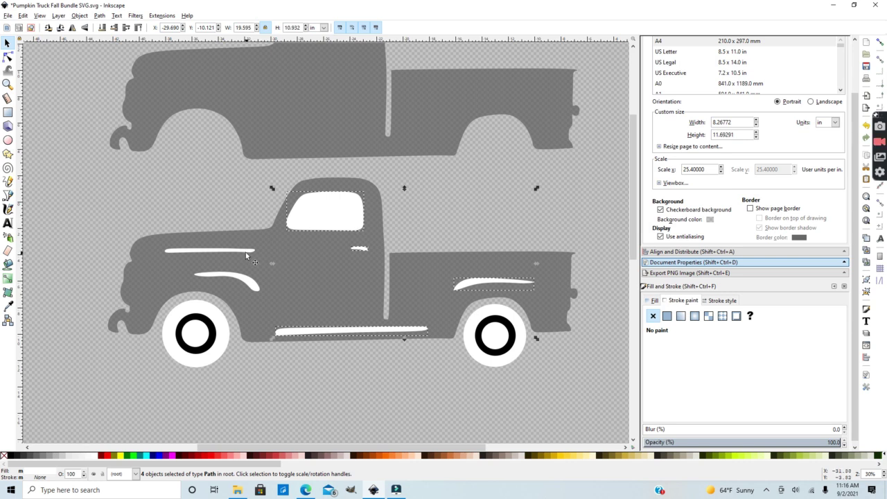
pyautogui.keyDown('shift'); pyautogui.click(249, 279); pyautogui.keyUp('shift')
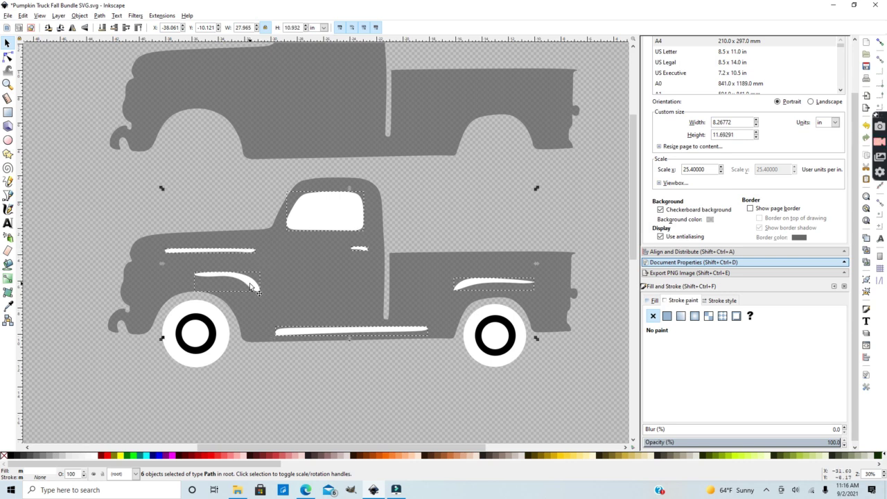
pyautogui.click(99, 16)
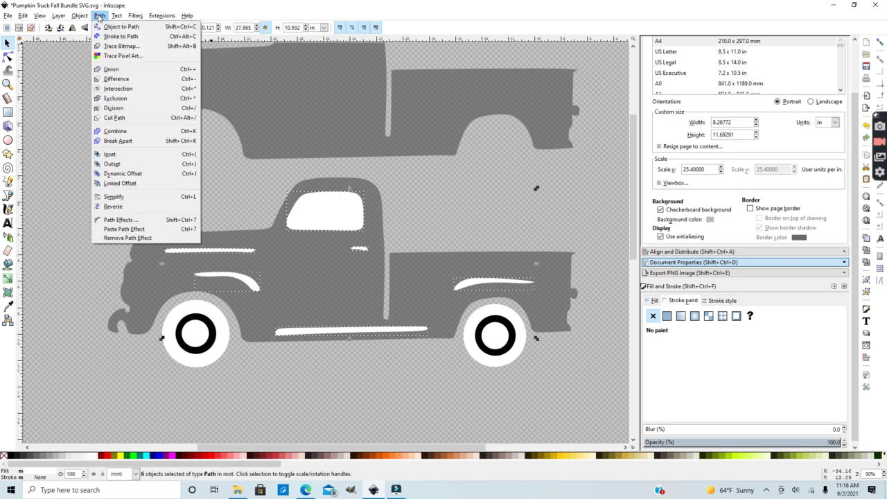
pyautogui.click(145, 69)
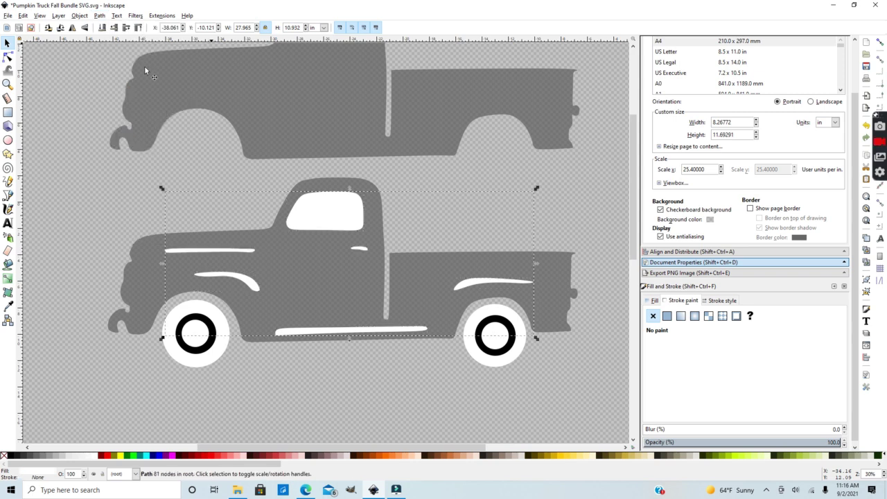
pyautogui.keyDown('shift'); pyautogui.click(151, 260); pyautogui.keyUp('shift')
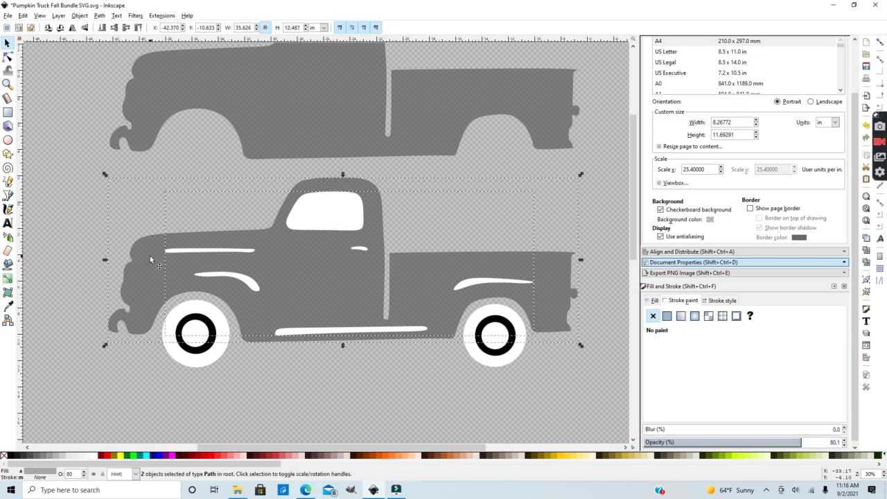
pyautogui.click(102, 16)
pyautogui.click(128, 77)
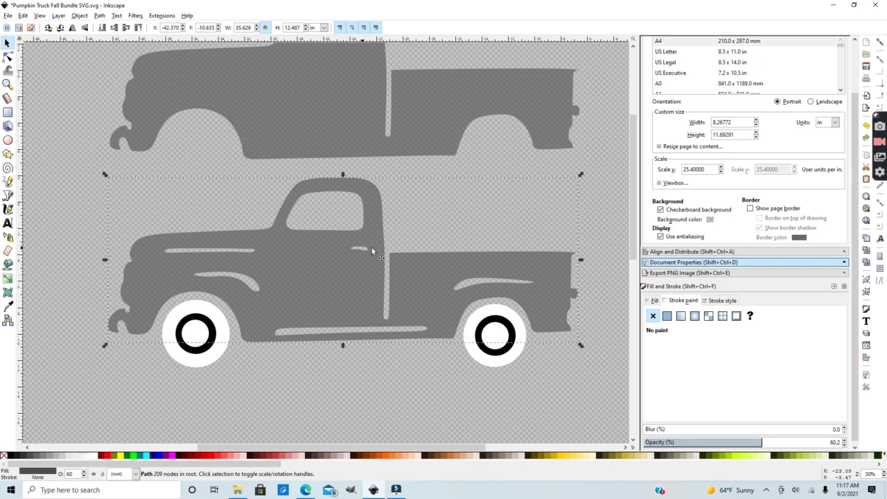
# Centre the black ring horizontally and vertically within the rear wheel
pyautogui.click(480, 319)
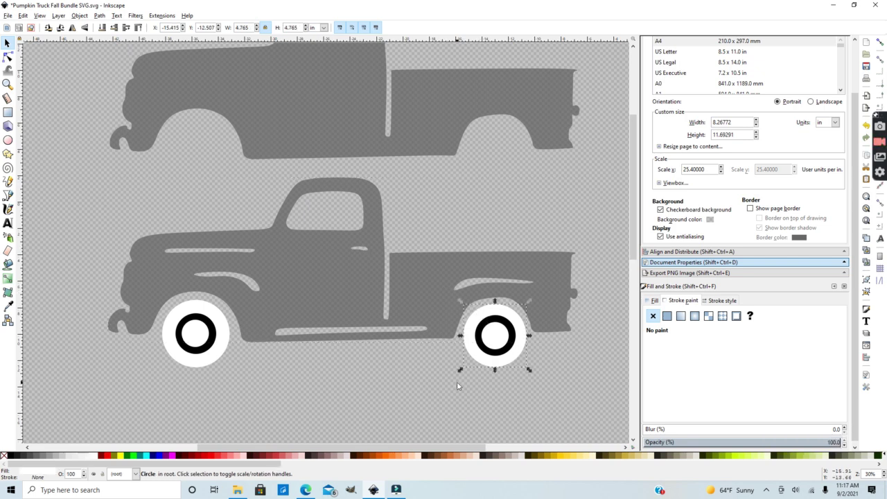
pyautogui.moveTo(457, 386); pyautogui.dragTo(557, 284)
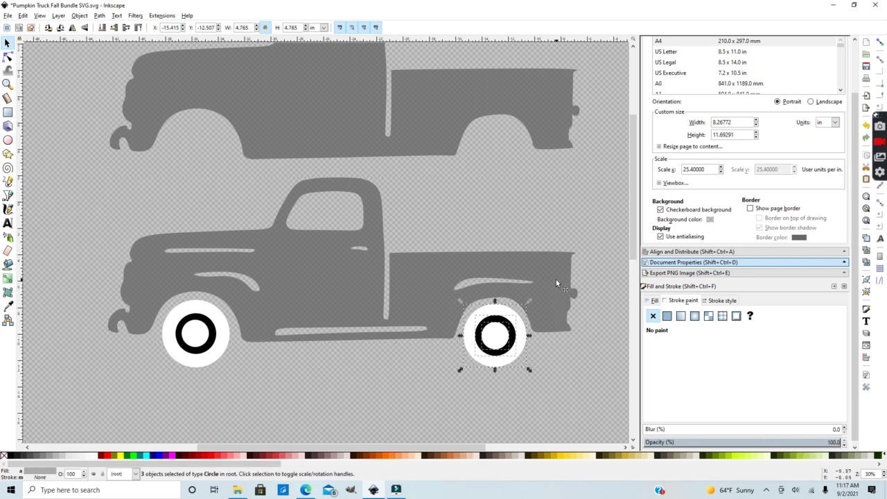
pyautogui.click(80, 15)
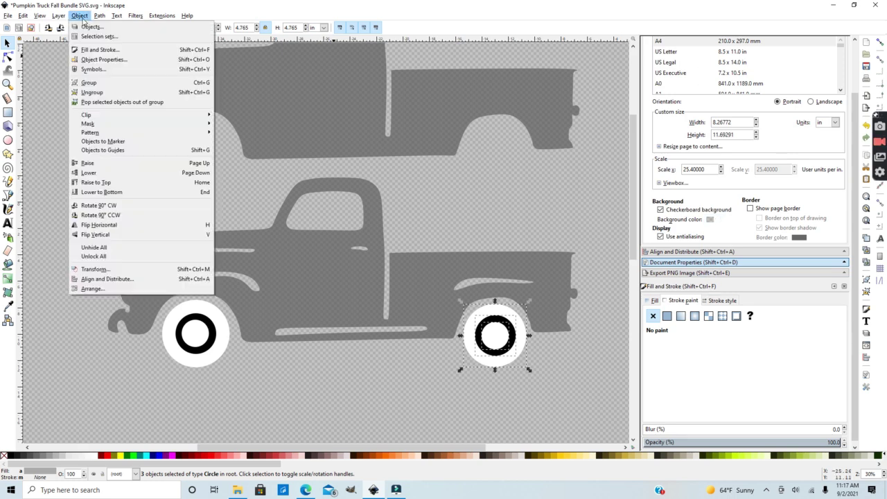
pyautogui.click(126, 280)
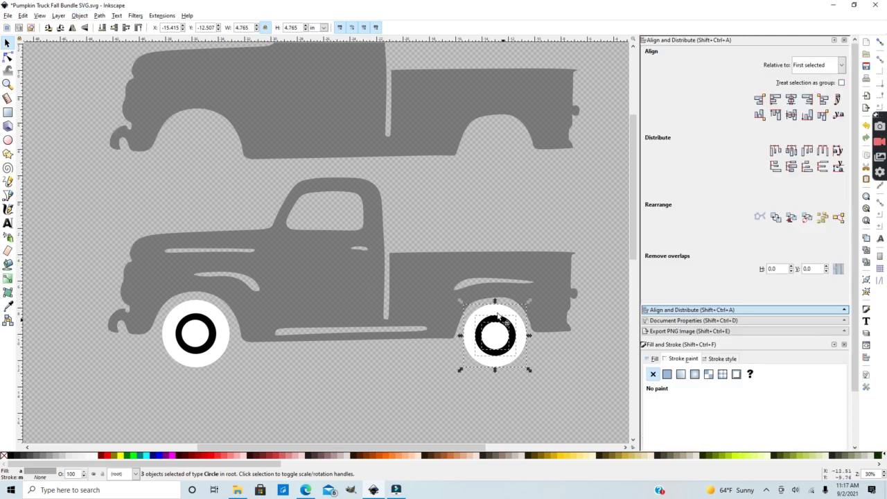
pyautogui.click(791, 99)
pyautogui.click(791, 117)
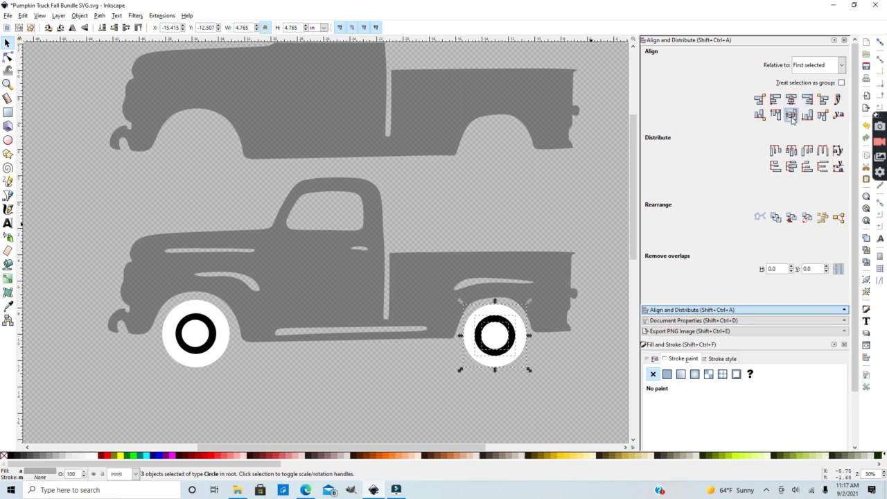
pyautogui.click(570, 394)
# Cut each wheel's black circle out of its white circle with Path > Difference
pyautogui.click(494, 337)
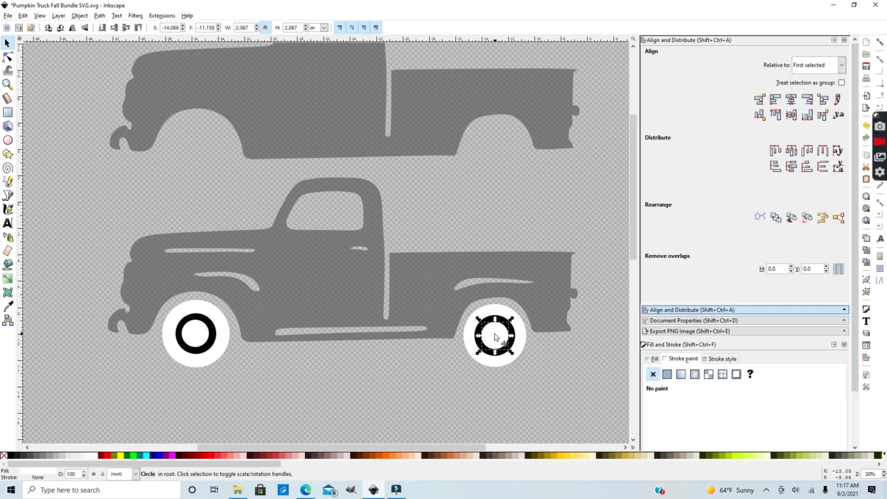
pyautogui.click(538, 359)
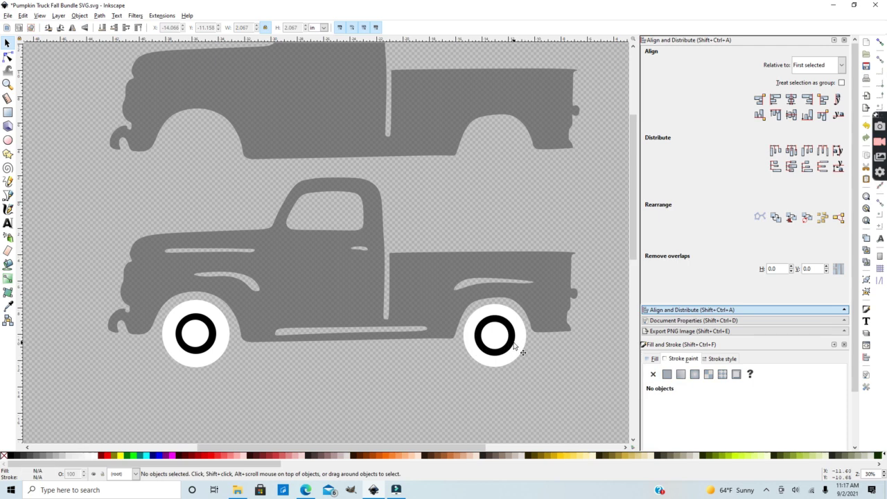
pyautogui.click(514, 350)
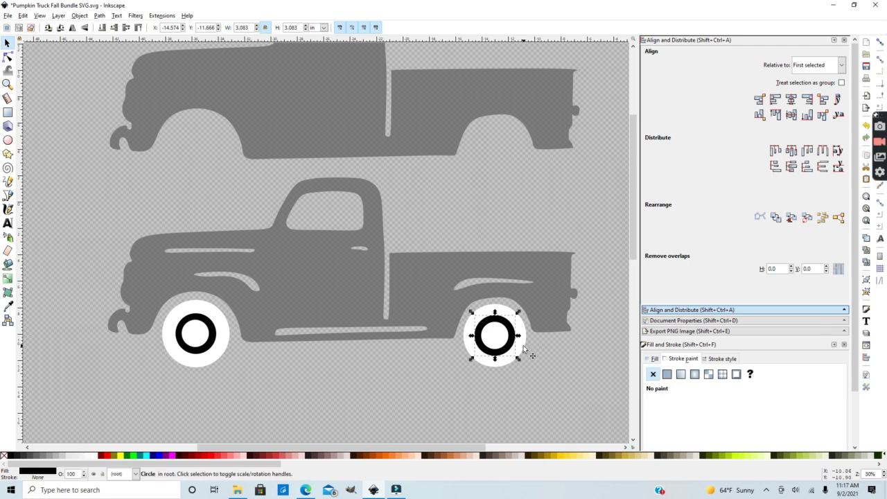
pyautogui.press('shift')
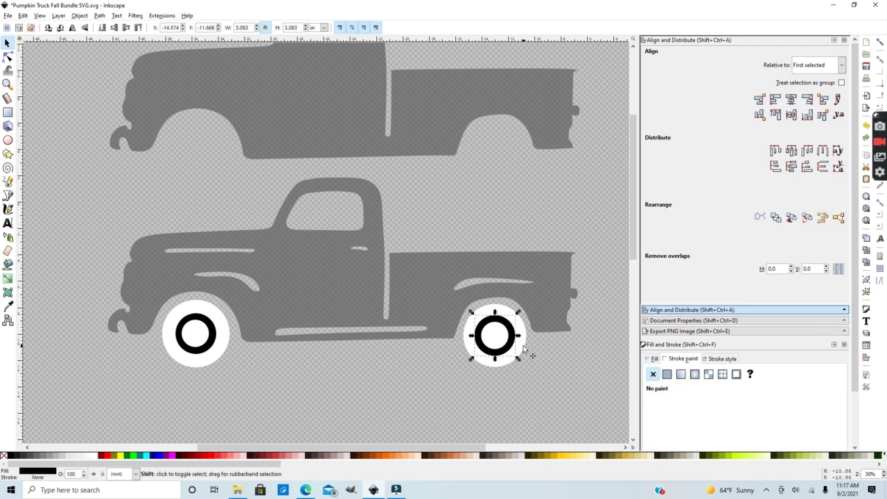
pyautogui.keyDown('shift'); pyautogui.click(525, 352); pyautogui.keyUp('shift')
pyautogui.click(99, 16)
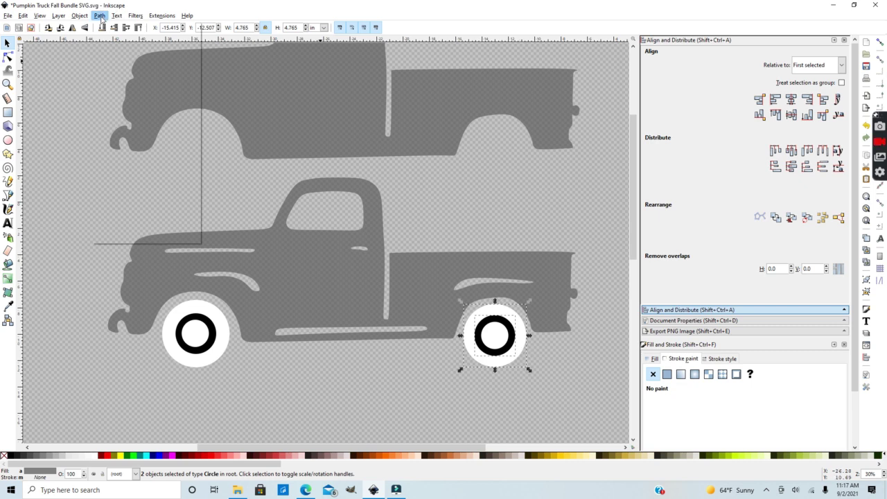
pyautogui.click(125, 83)
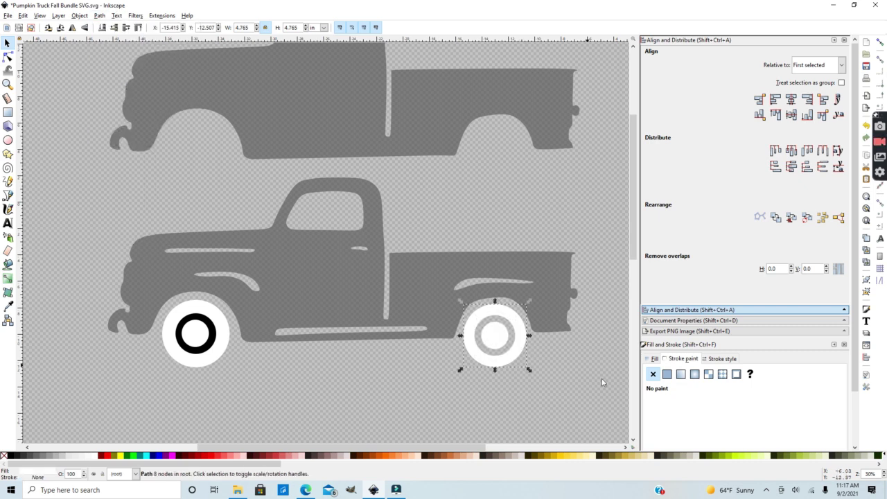
pyautogui.click(212, 329)
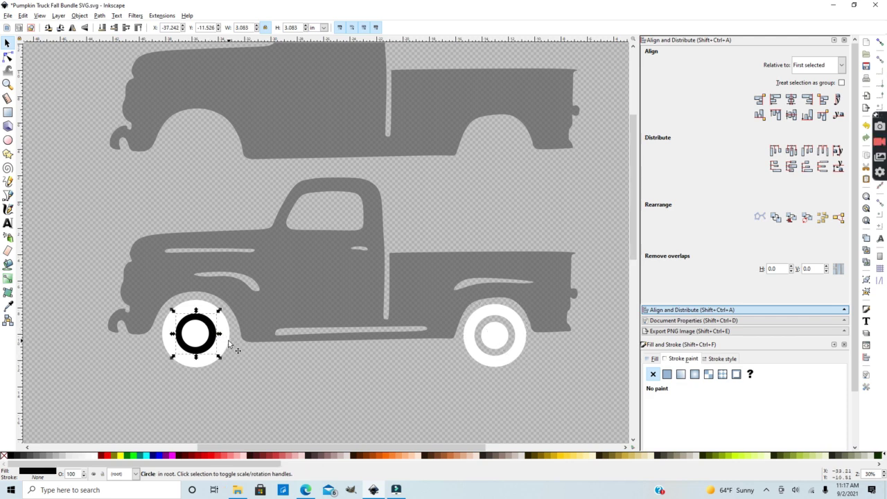
pyautogui.keyDown('shift'); pyautogui.click(229, 342); pyautogui.keyUp('shift')
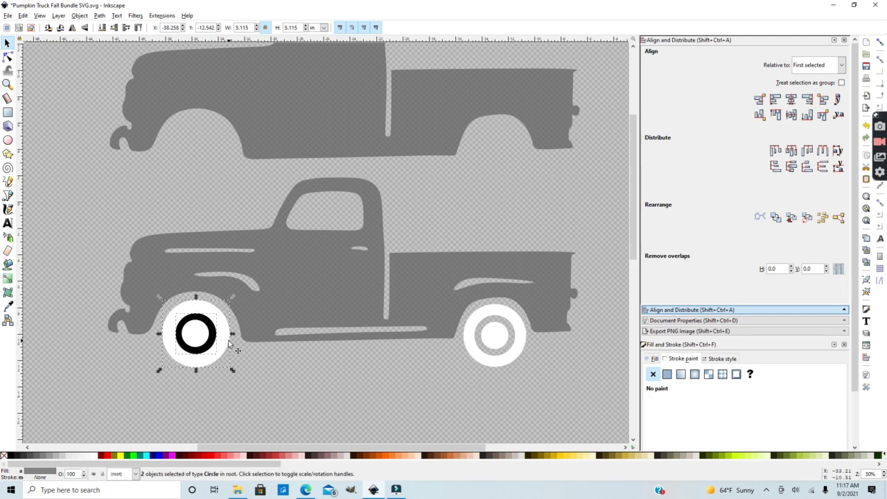
pyautogui.click(99, 16)
pyautogui.click(115, 79)
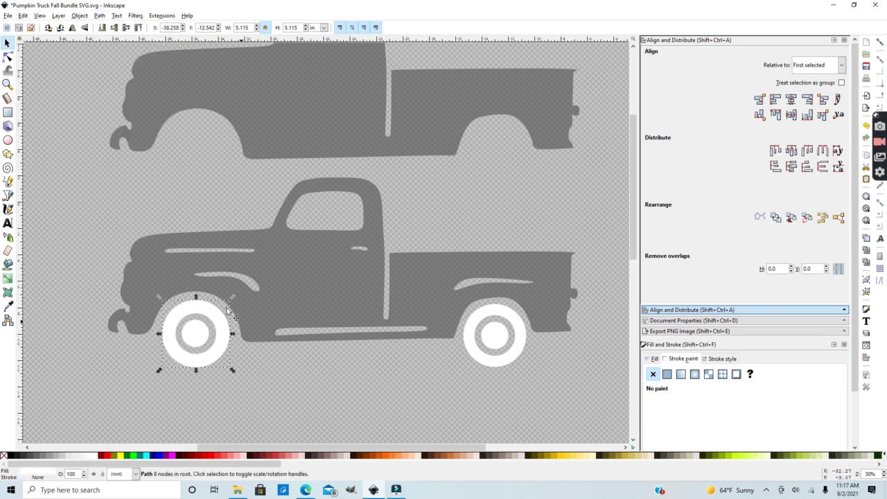
# Fill the small hub circles in both wheels with 50% gray
pyautogui.click(185, 340)
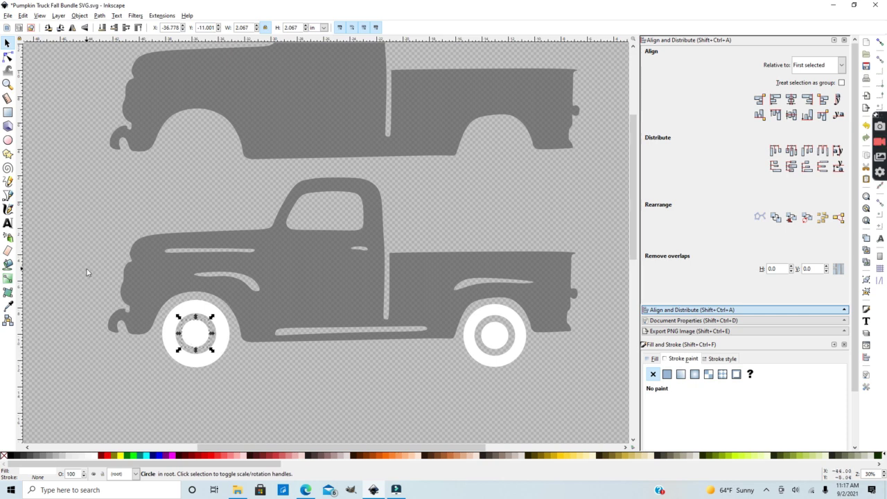
pyautogui.click(42, 456)
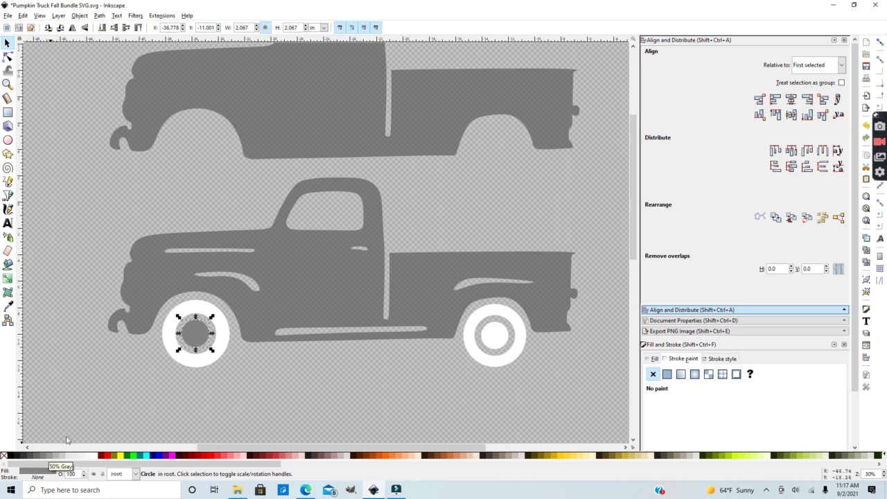
pyautogui.click(496, 339)
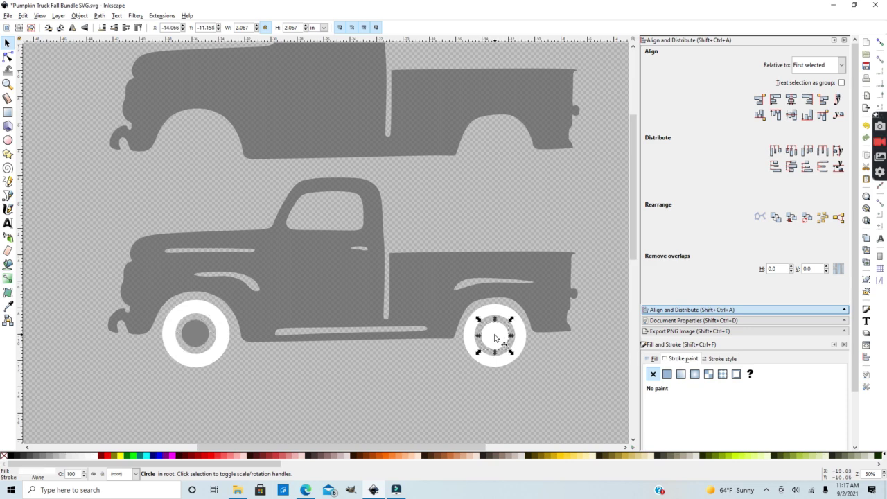
pyautogui.click(47, 456)
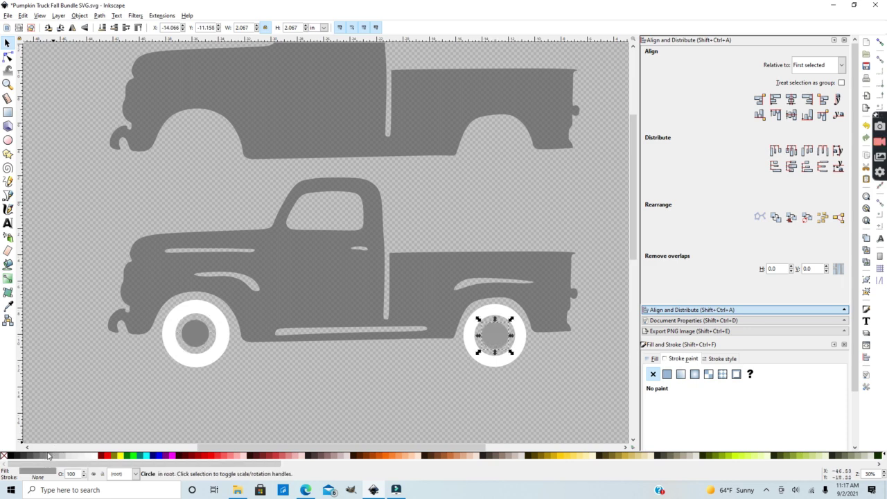
pyautogui.click(48, 457)
pyautogui.rightClick(438, 380)
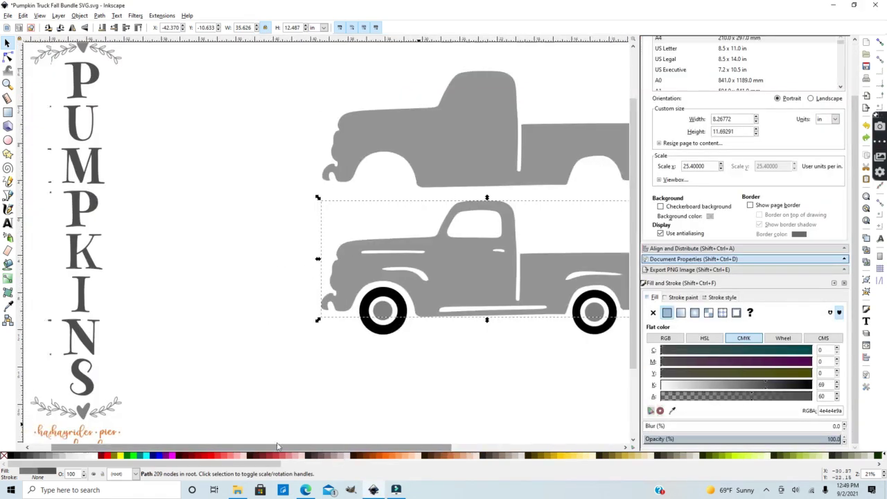
pyautogui.moveTo(236, 445); pyautogui.dragTo(222, 445)
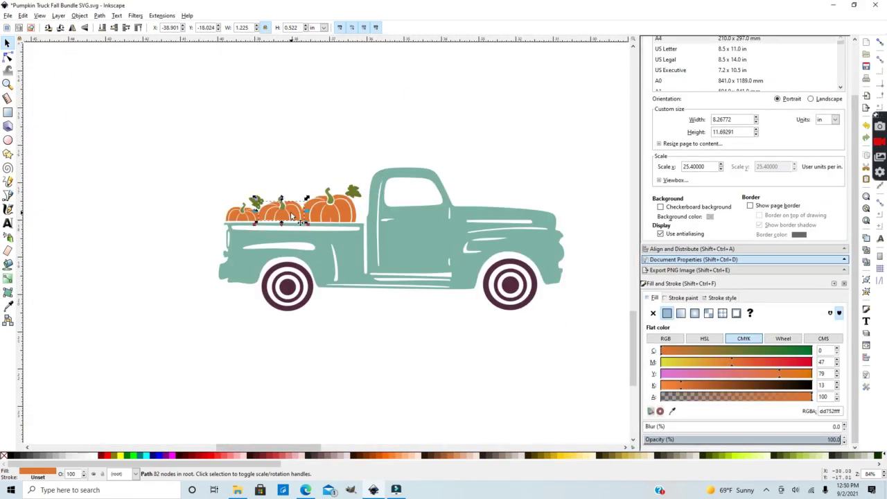
# Move the green stems-and-leaves group upward so it sits above the truck-bed pumpkins
pyautogui.click(291, 218)
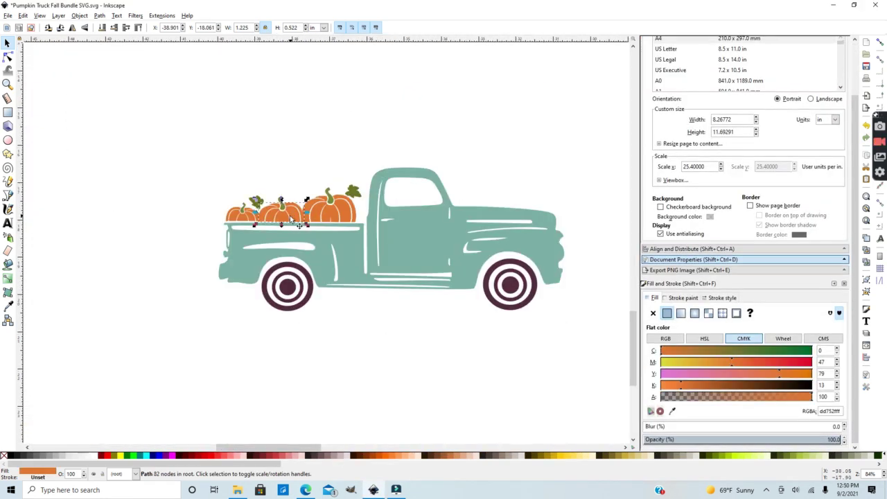
pyautogui.moveTo(292, 219); pyautogui.dragTo(292, 220)
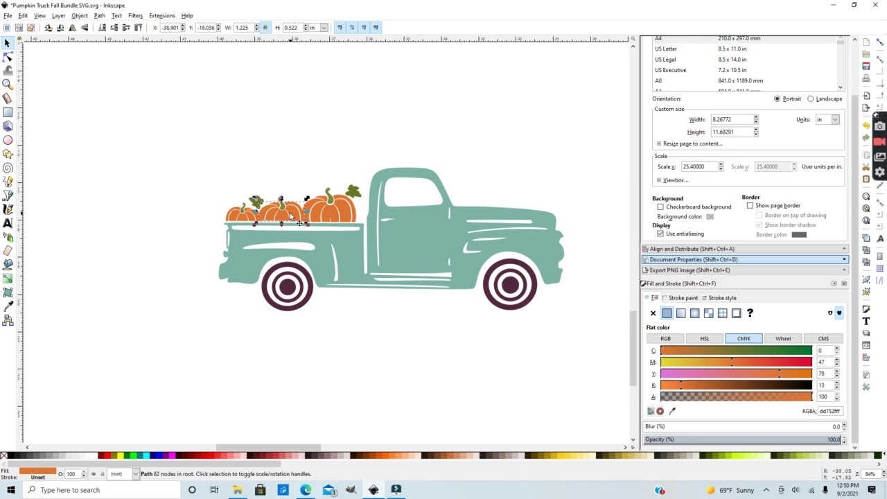
pyautogui.click(244, 212)
pyautogui.click(264, 209)
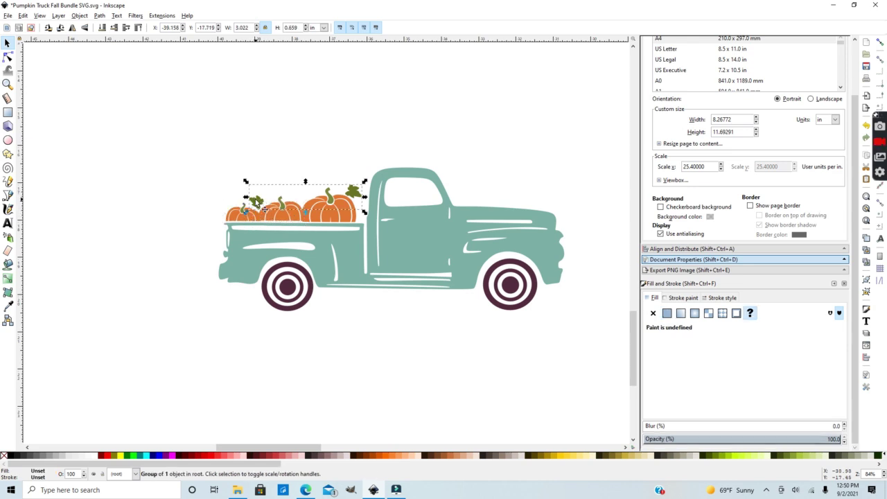
pyautogui.moveTo(264, 209); pyautogui.dragTo(263, 188)
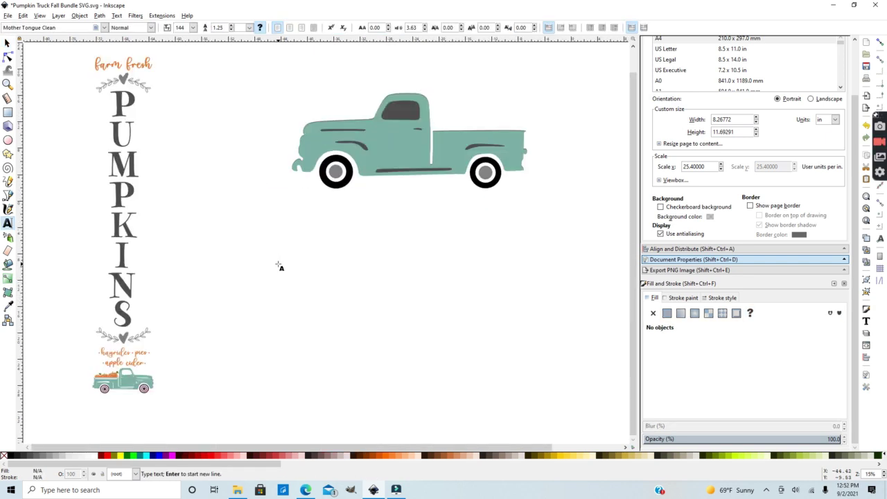
# Type PUMPKINS below the teal truck and scale the text up
pyautogui.click(280, 266)
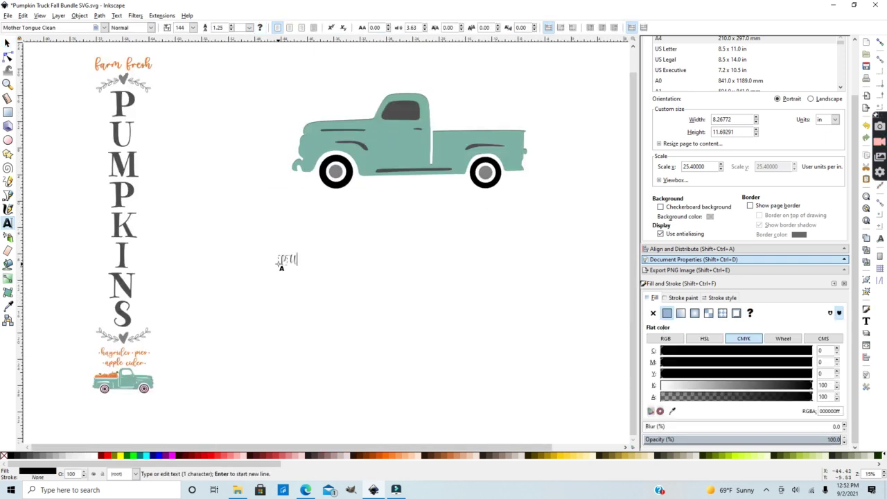
pyautogui.write('PUMPKINS')
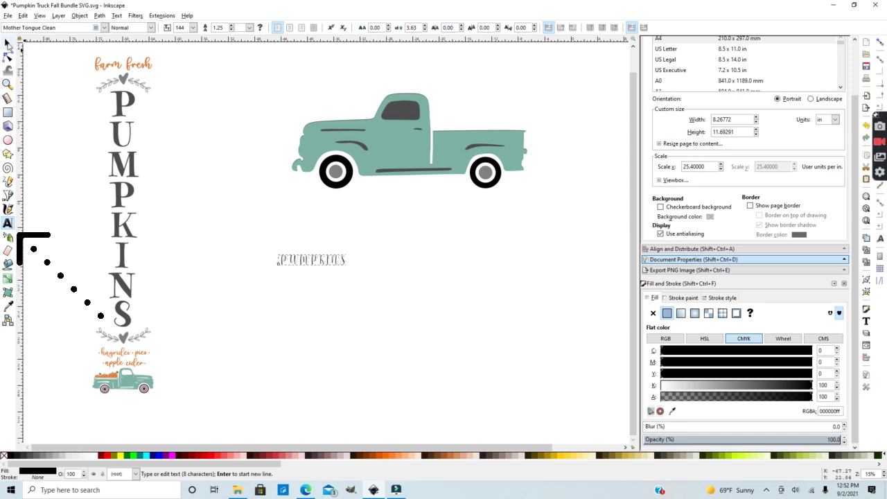
pyautogui.click(8, 42)
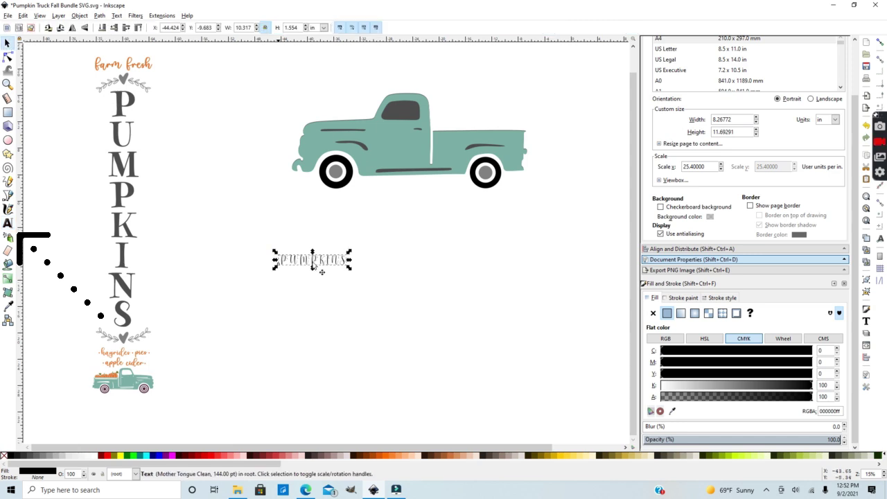
pyautogui.moveTo(352, 270); pyautogui.dragTo(519, 353)
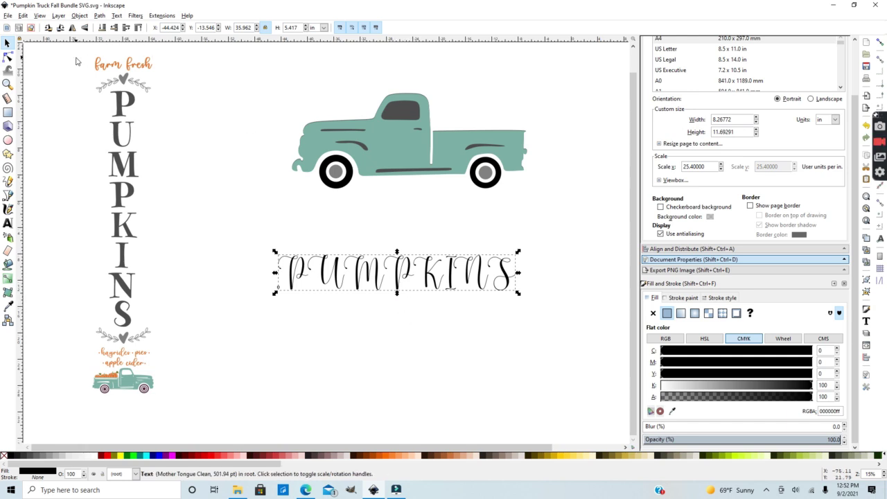
# Set the PUMPKINS text in Fig & Lemon Font
pyautogui.press('t')
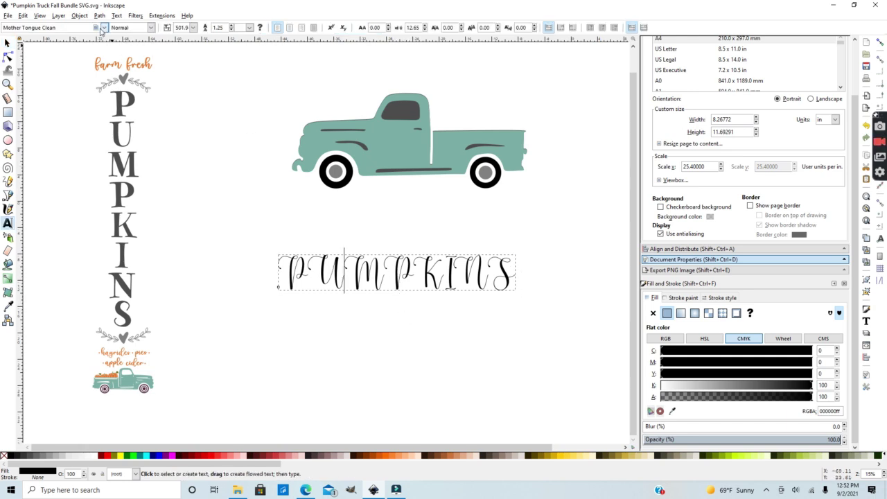
pyautogui.click(104, 28)
pyautogui.click(104, 29)
pyautogui.click(104, 28)
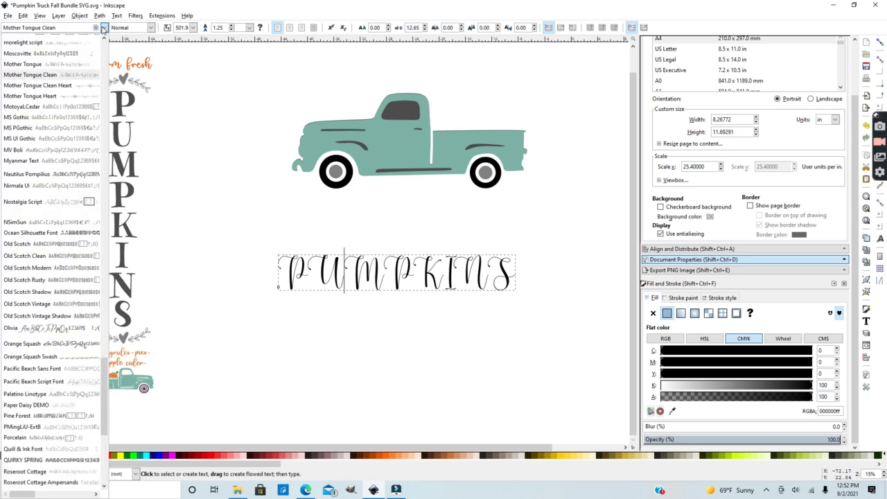
pyautogui.moveTo(106, 310); pyautogui.dragTo(110, 31)
pyautogui.click(76, 41)
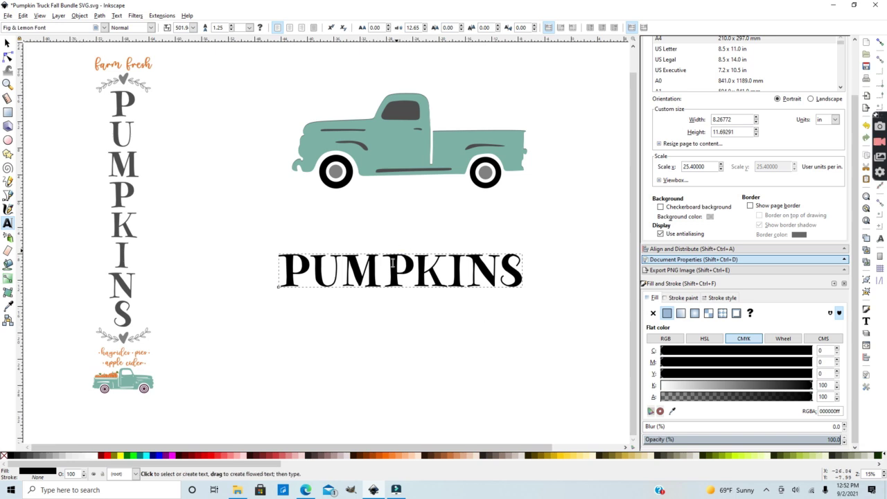
# Move PUMPKINS up, convert it to paths and ungroup it into separate letters
pyautogui.click(7, 43)
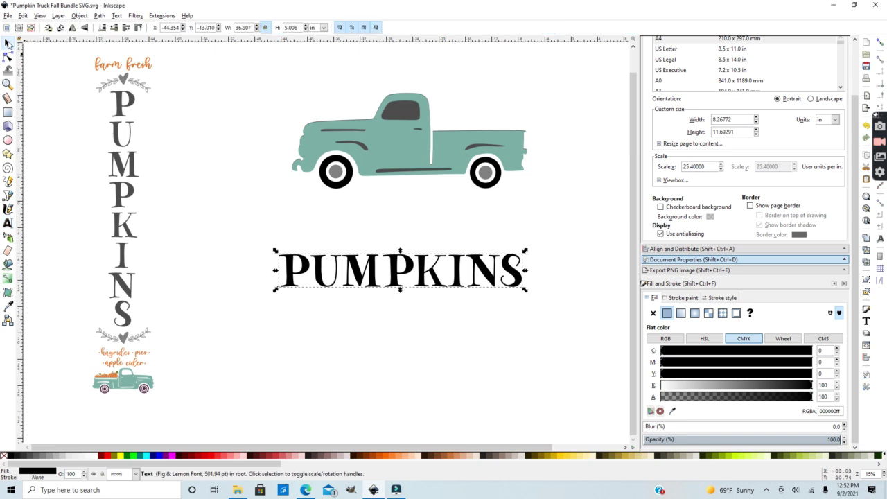
pyautogui.moveTo(361, 271); pyautogui.dragTo(415, 246)
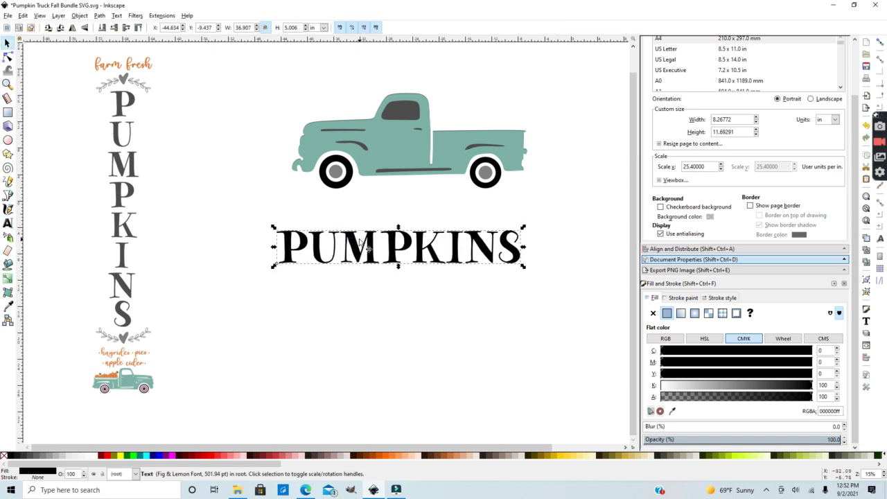
pyautogui.click(99, 16)
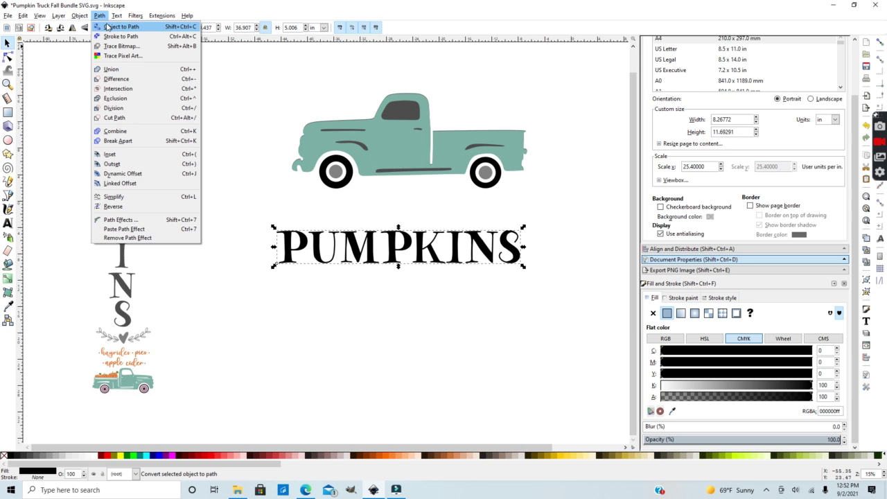
pyautogui.click(114, 30)
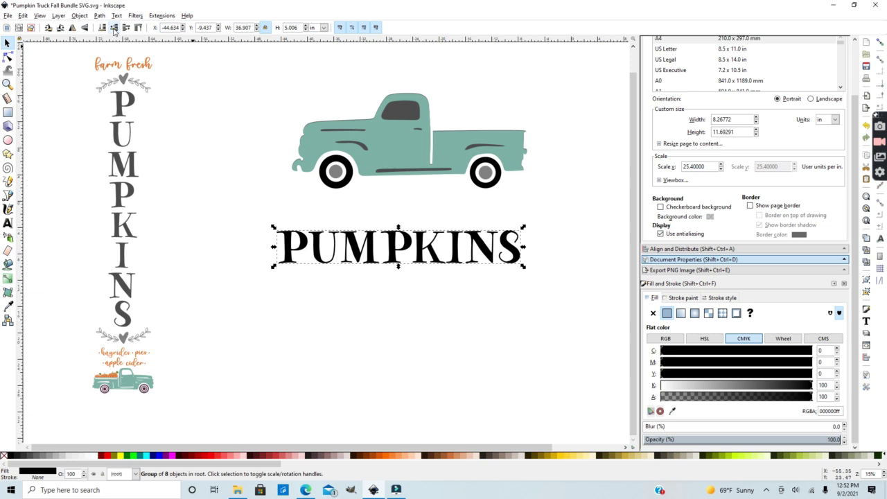
pyautogui.rightClick(393, 255)
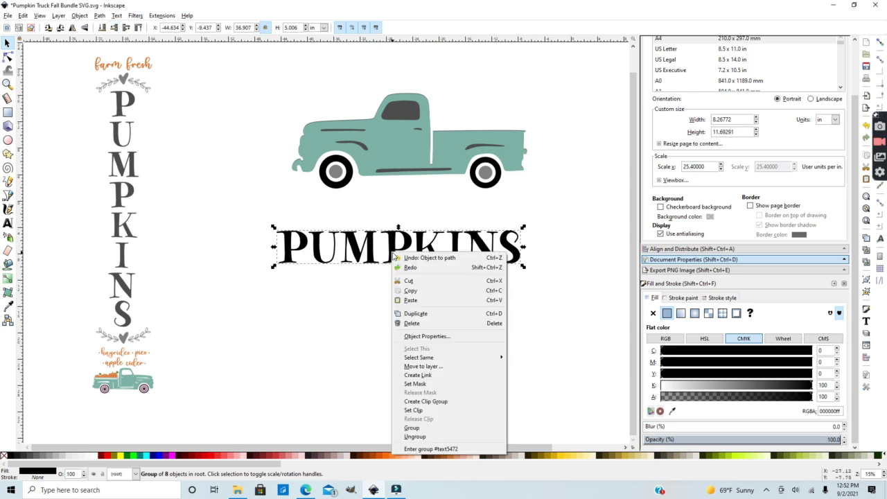
pyautogui.click(442, 436)
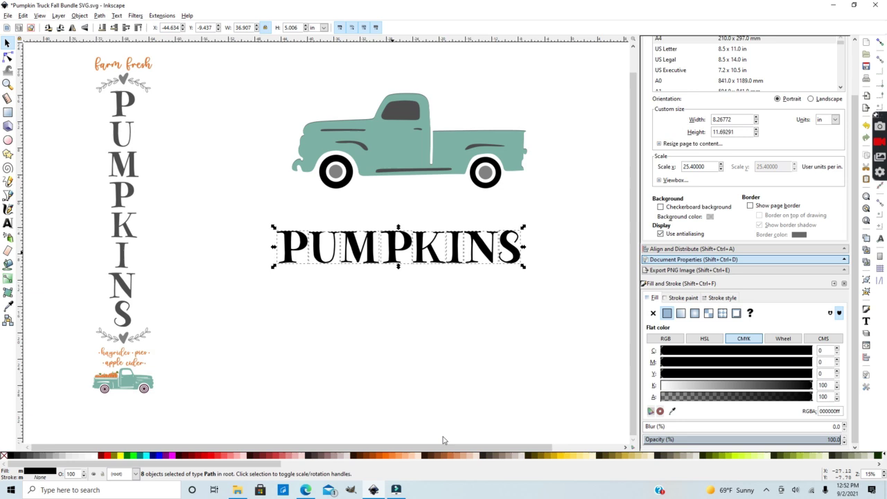
pyautogui.click(471, 311)
# Stack U and M beneath the P, and shrink the truck and move it below the letters
pyautogui.moveTo(332, 268); pyautogui.dragTo(291, 291)
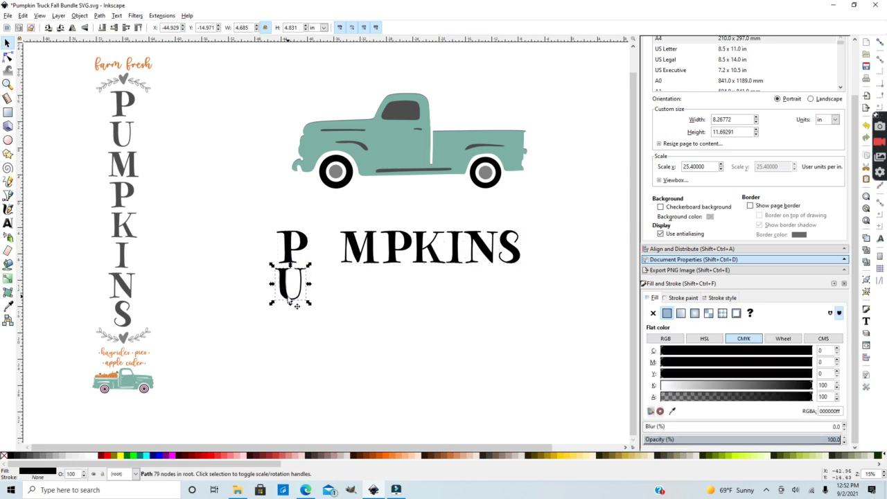
pyautogui.moveTo(360, 249); pyautogui.dragTo(289, 340)
pyautogui.click(499, 160)
pyautogui.moveTo(529, 192); pyautogui.dragTo(388, 134)
pyautogui.moveTo(362, 123); pyautogui.dragTo(402, 396)
# Complete the column with P, K, I, N and S under the M, truck at the bottom
pyautogui.moveTo(254, 205); pyautogui.dragTo(352, 400)
pyautogui.moveTo(300, 320); pyautogui.dragTo(409, 171)
pyautogui.moveTo(402, 248); pyautogui.dragTo(400, 208)
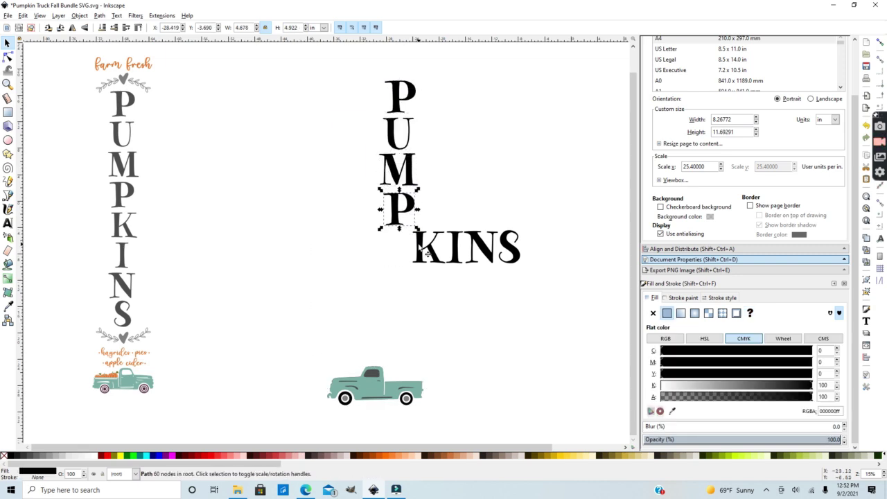
pyautogui.moveTo(441, 249); pyautogui.dragTo(398, 288)
pyautogui.moveTo(485, 253); pyautogui.dragTo(399, 357)
pyautogui.moveTo(374, 385); pyautogui.dragTo(395, 395)
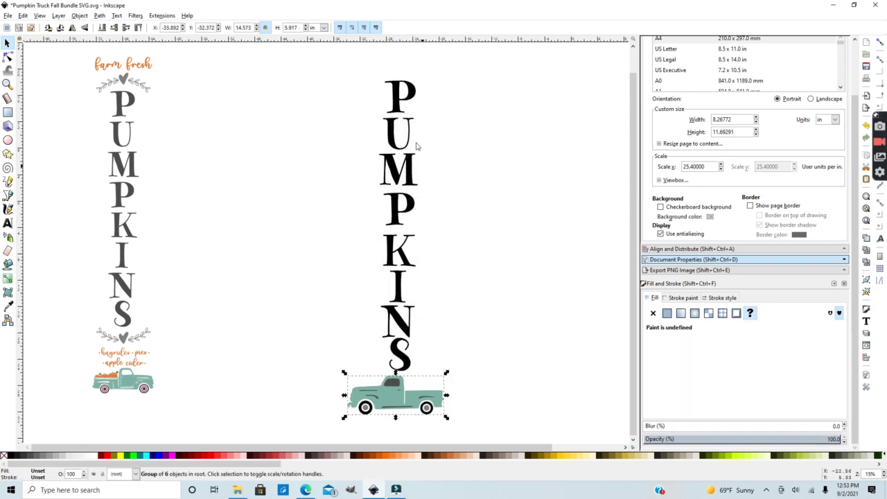
pyautogui.moveTo(348, 74); pyautogui.dragTo(493, 398)
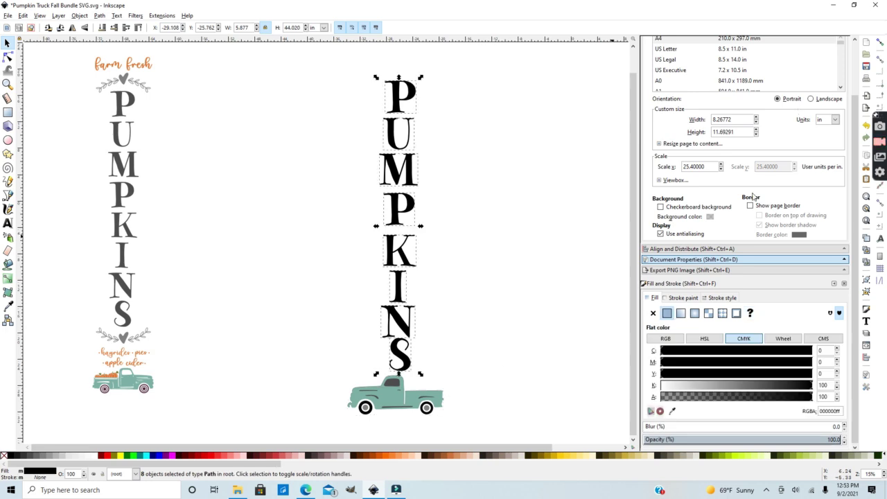
pyautogui.hotkey('shift', 'ctrl', 'a')
# Add 'farm fresh' text above the PUMPKINS column, enlarged and filled light orange
pyautogui.click(510, 198)
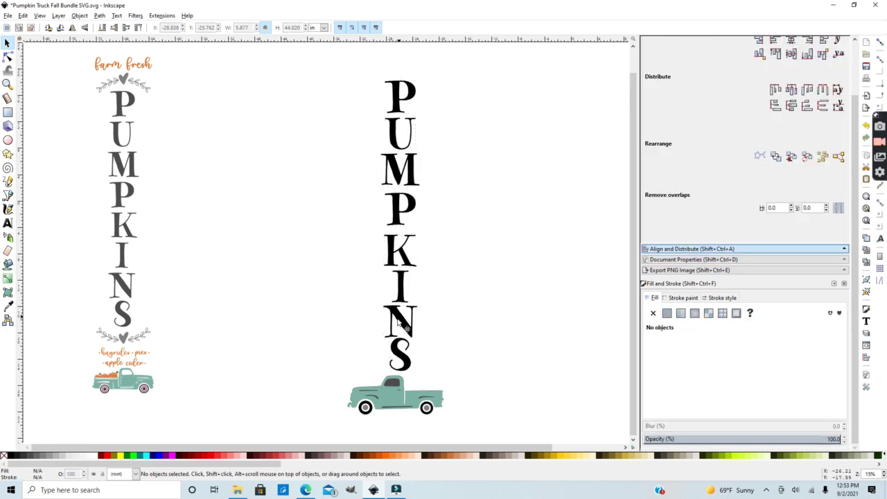
pyautogui.click(399, 324)
pyautogui.click(346, 85)
pyautogui.press('n')
pyautogui.click(7, 223)
pyautogui.click(194, 237)
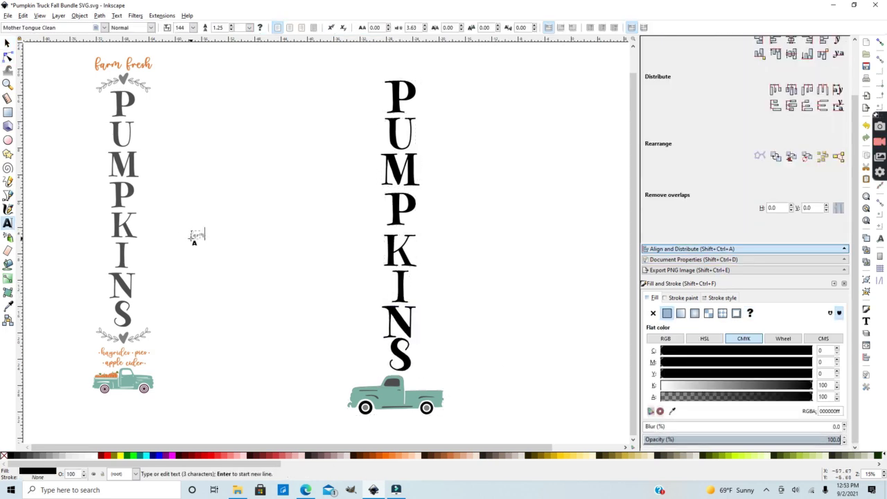
pyautogui.click(7, 43)
pyautogui.moveTo(261, 250); pyautogui.dragTo(430, 69)
pyautogui.click(382, 455)
pyautogui.click(392, 455)
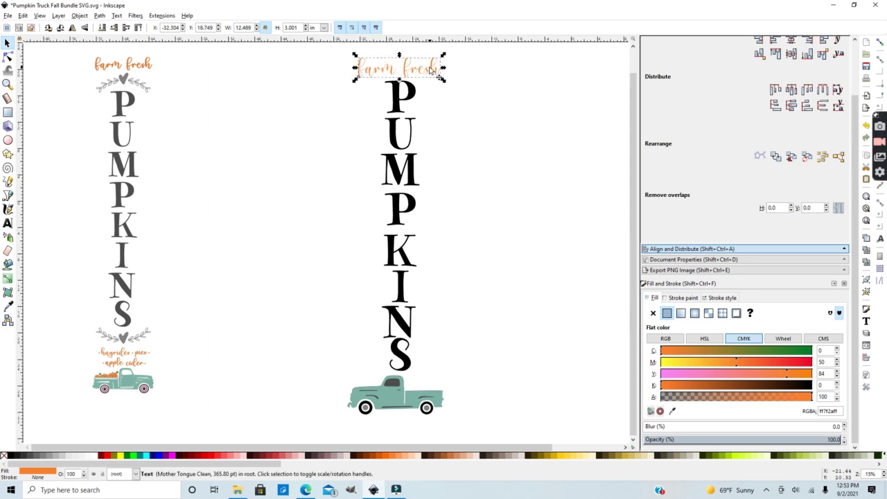
# Create a bolder linked offset of 'farm fresh' and move the thin original off to the right
pyautogui.click(99, 16)
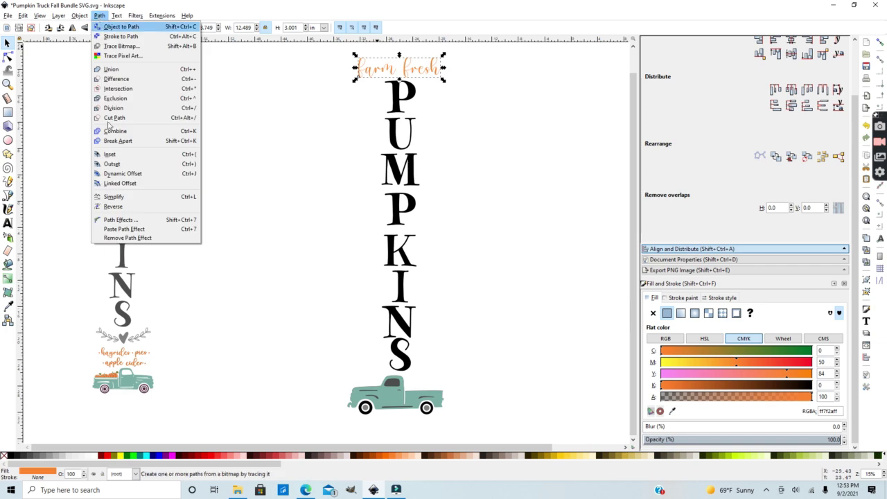
pyautogui.click(132, 185)
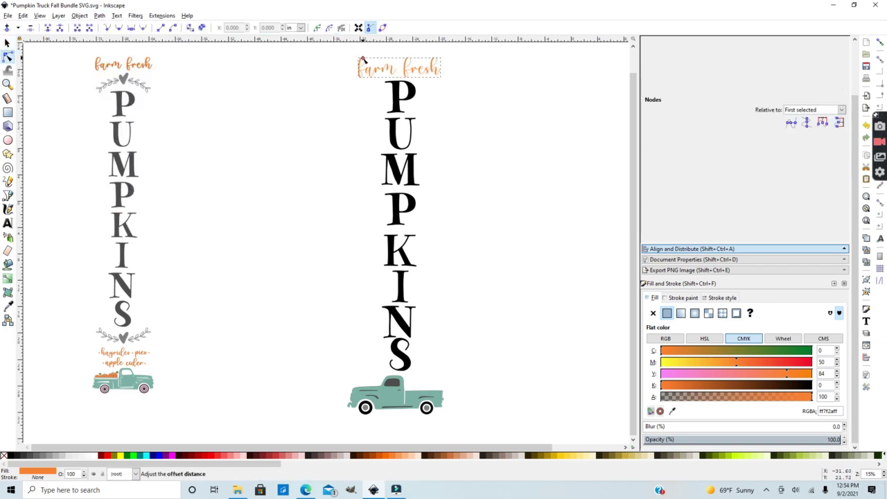
pyautogui.moveTo(362, 60); pyautogui.dragTo(361, 58)
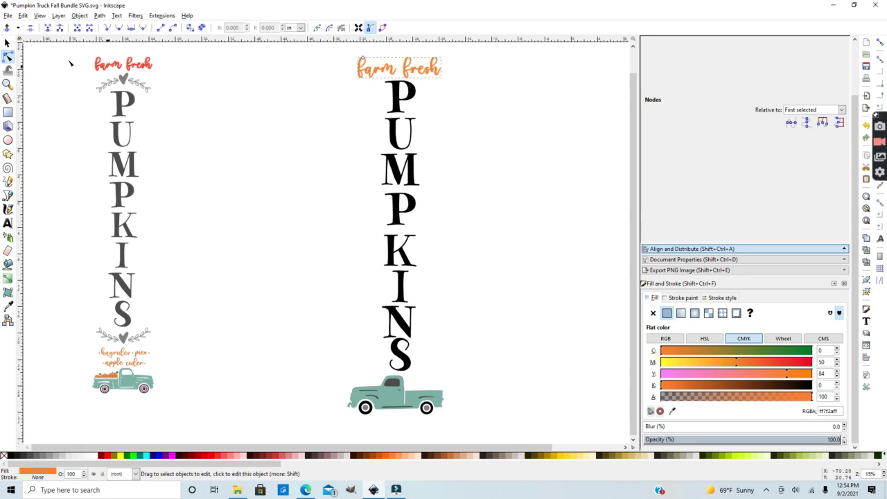
pyautogui.click(7, 43)
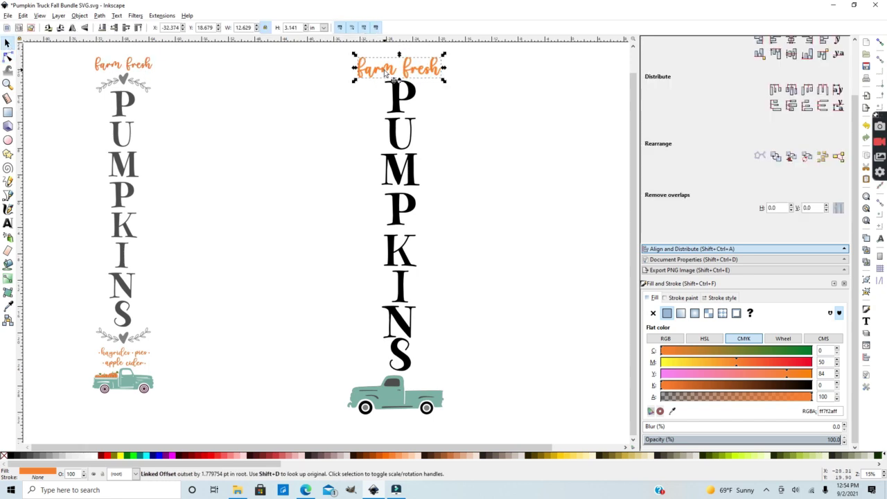
pyautogui.moveTo(386, 73); pyautogui.dragTo(496, 78)
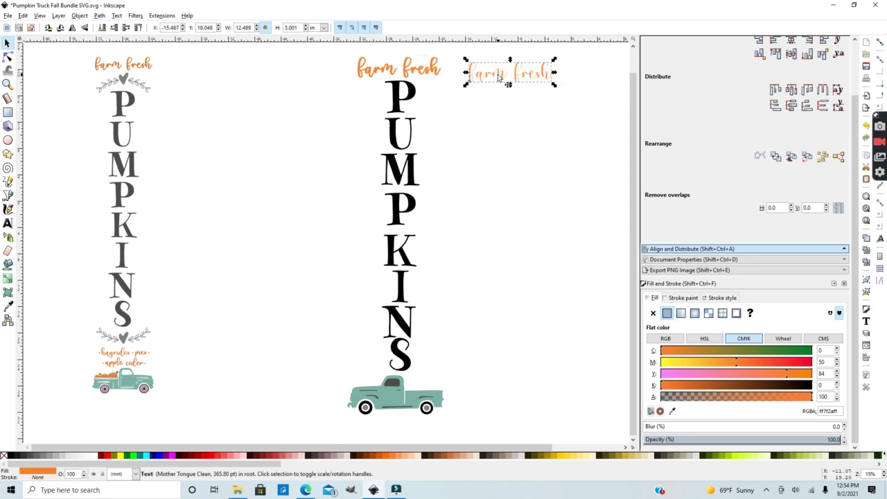
pyautogui.click(437, 73)
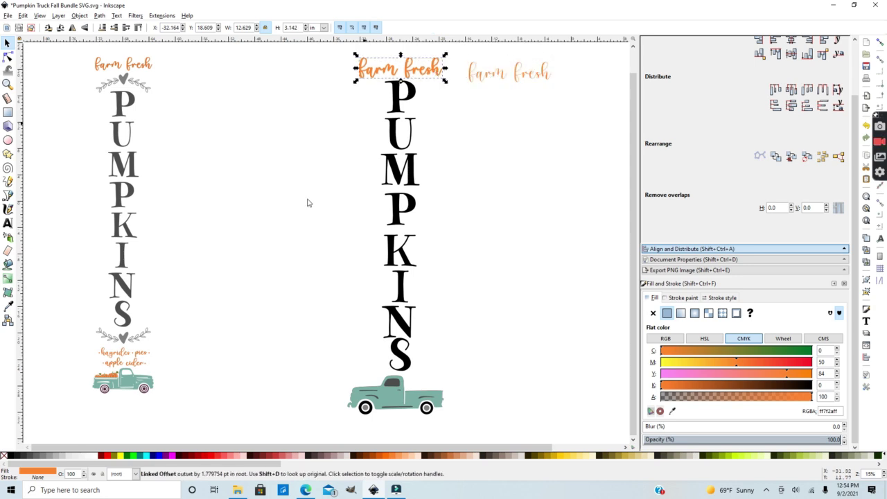
pyautogui.click(116, 363)
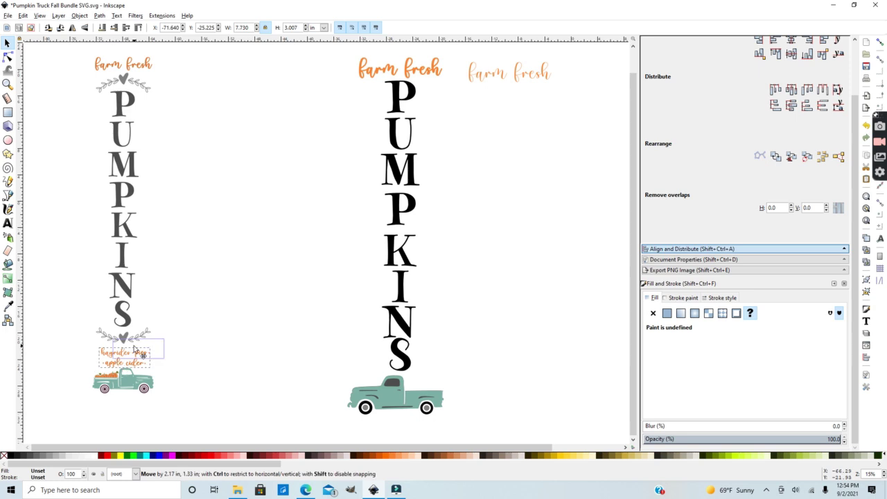
pyautogui.moveTo(117, 362); pyautogui.dragTo(116, 363)
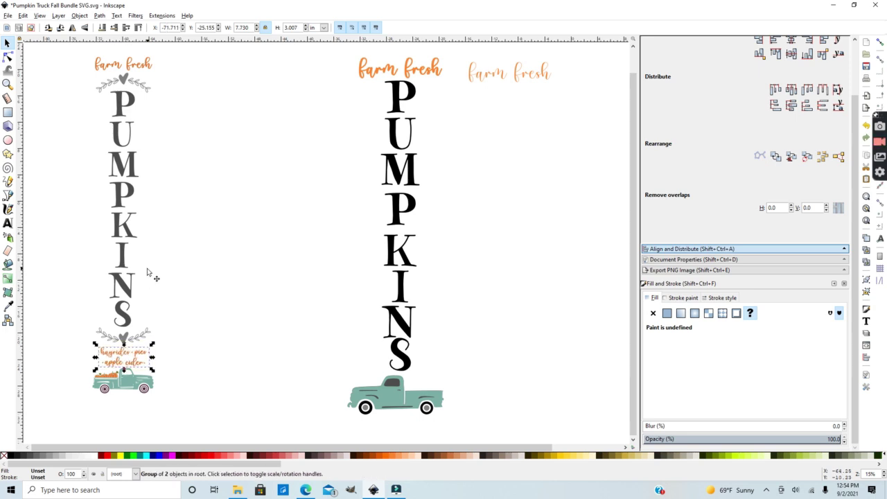
# Place the hayrides · pies · apple cider text just below the S, with the truck moved lower
pyautogui.click(246, 243)
pyautogui.hotkey('ctrl', 'z')
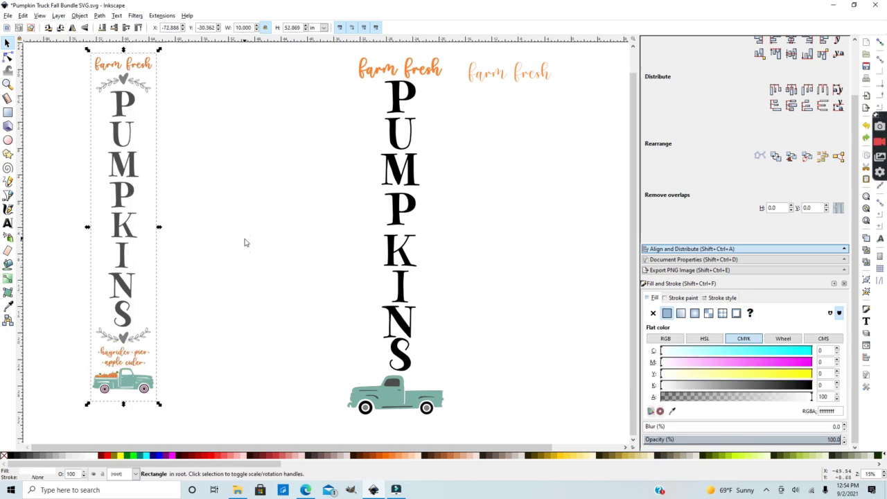
pyautogui.moveTo(126, 355); pyautogui.dragTo(348, 305)
pyautogui.moveTo(336, 270); pyautogui.dragTo(414, 361)
pyautogui.moveTo(406, 402); pyautogui.dragTo(407, 427)
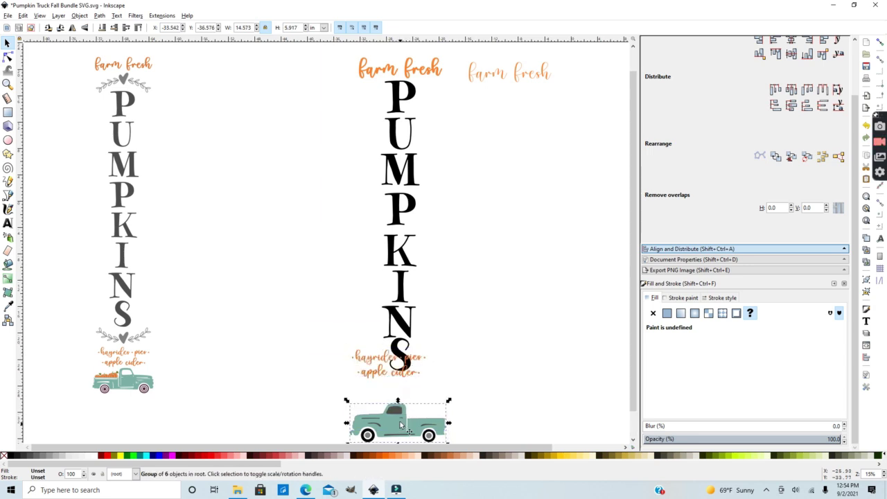
pyautogui.moveTo(406, 378); pyautogui.dragTo(411, 403)
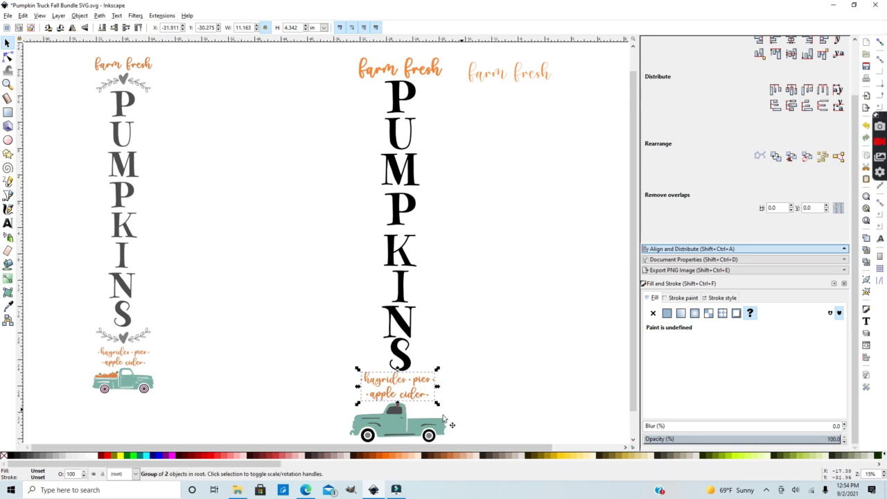
# Ungroup the truck into its separate parts
pyautogui.rightClick(396, 412)
pyautogui.click(421, 395)
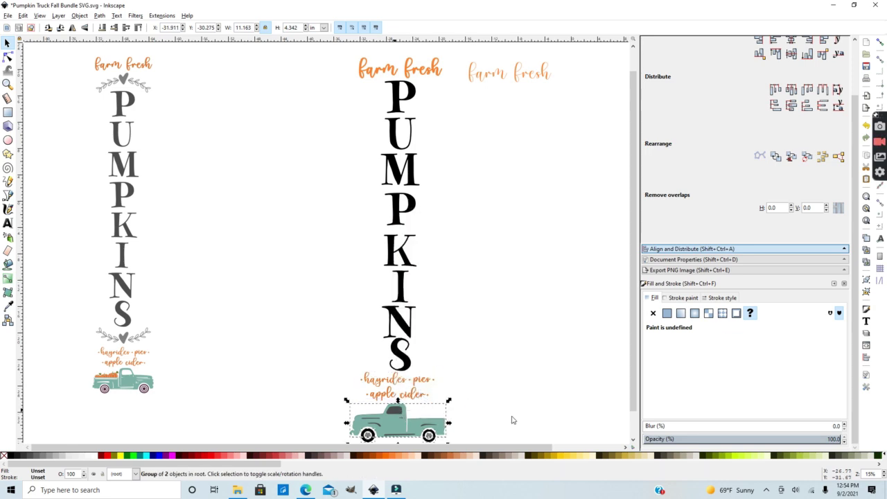
pyautogui.click(514, 422)
pyautogui.click(397, 413)
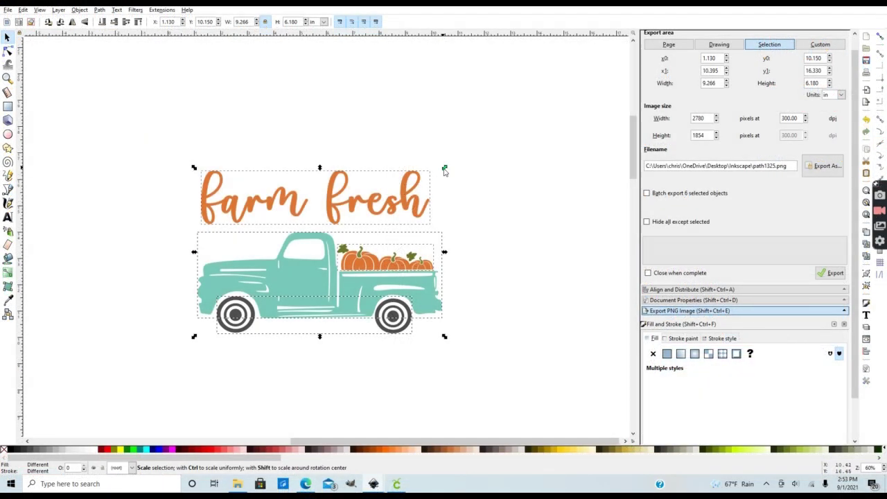
# Enlarge 'farm fresh' with the truck and set an upright, enlarged vine at the truck's upper left
pyautogui.moveTo(444, 169); pyautogui.dragTo(577, 75)
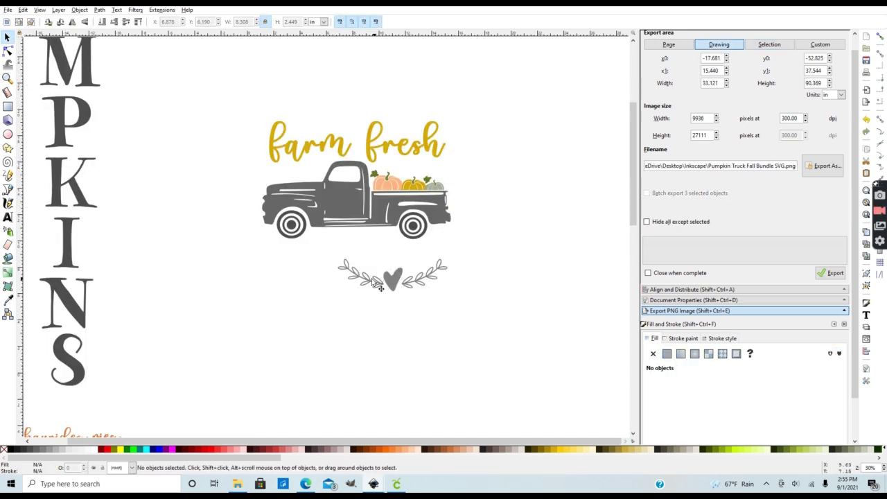
pyautogui.moveTo(382, 284); pyautogui.dragTo(244, 174)
pyautogui.press(']')
pyautogui.press(']')
pyautogui.press(']')
pyautogui.press(']')
pyautogui.press(']')
pyautogui.press(']')
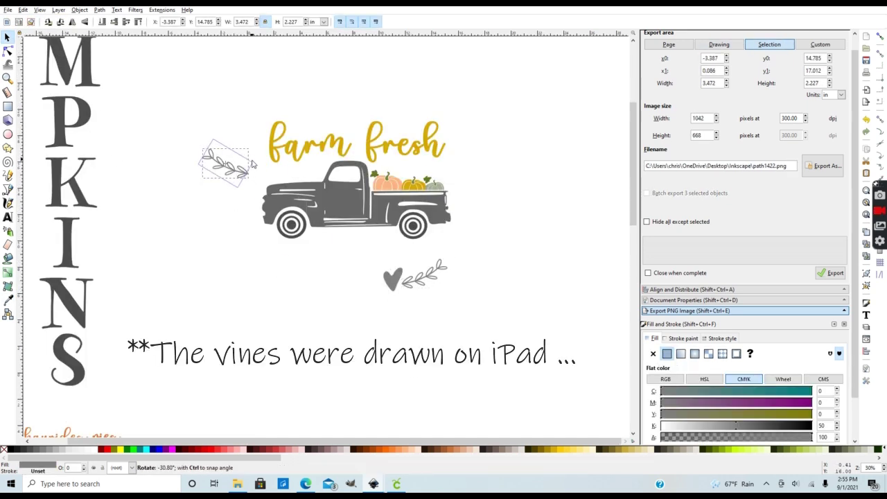
pyautogui.moveTo(233, 177); pyautogui.dragTo(241, 163)
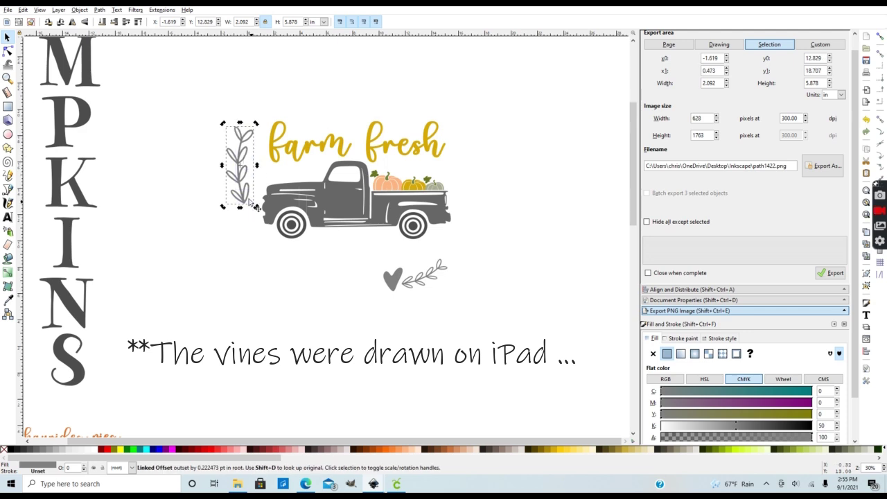
pyautogui.moveTo(255, 207); pyautogui.dragTo(261, 225)
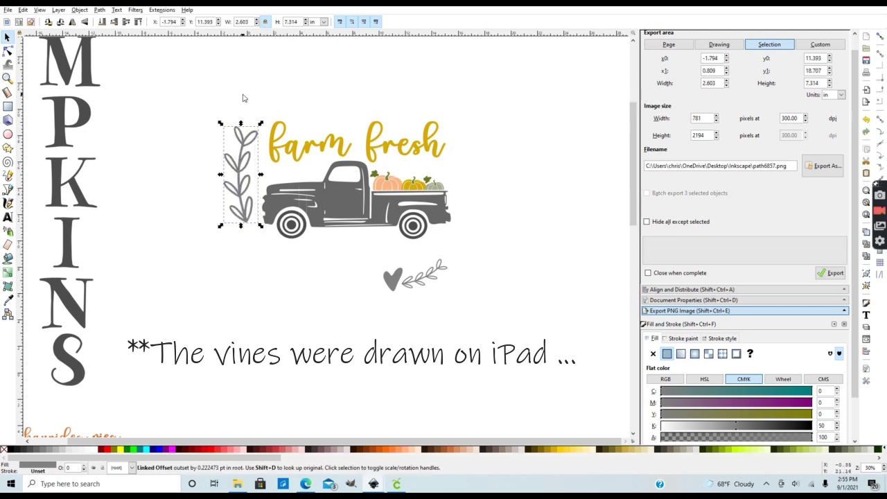
# Duplicate the vine, mirror it horizontally and place the copy on the truck's right side
pyautogui.hotkey('ctrl', 'd')
pyautogui.press('h')
pyautogui.moveTo(196, 158); pyautogui.dragTo(425, 153)
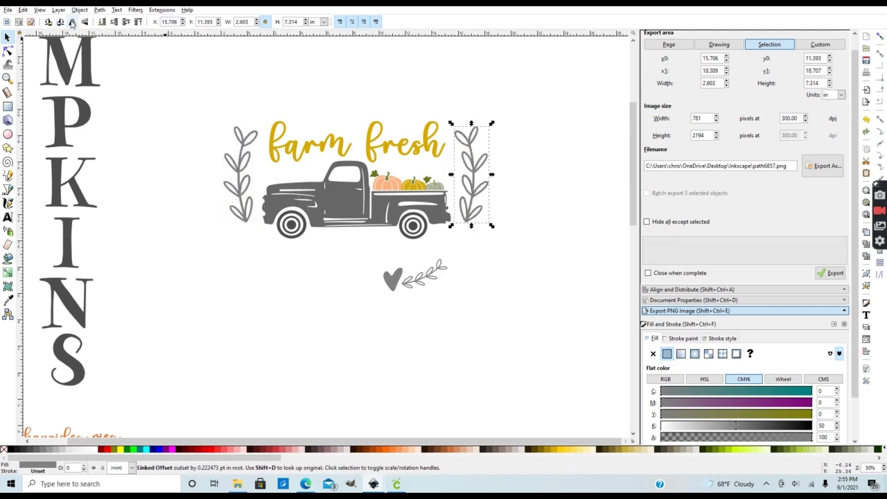
pyautogui.keyDown('shift'); pyautogui.click(247, 189); pyautogui.keyUp('shift')
pyautogui.moveTo(248, 188); pyautogui.dragTo(221, 187)
pyautogui.hotkey('ctrl', 'z')
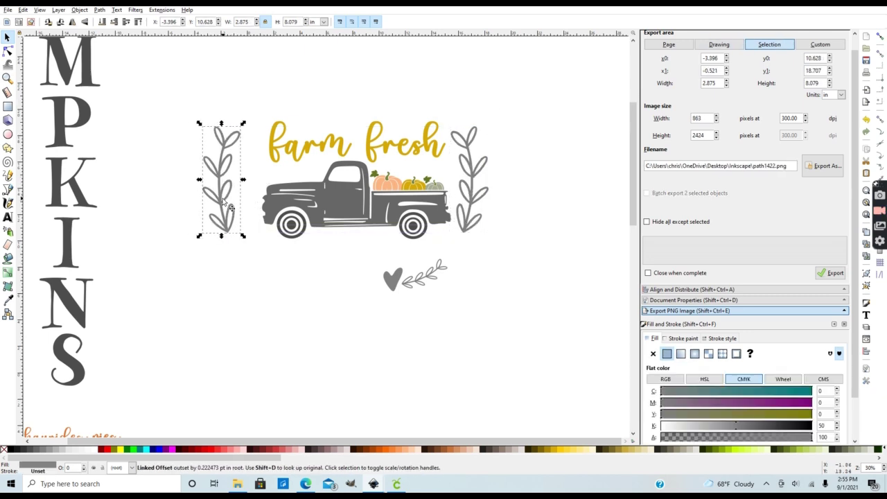
# Fill both vines peach with the colour picker and move the grey heart onto the truck door
pyautogui.click(452, 192)
pyautogui.keyDown('shift'); pyautogui.click(246, 215); pyautogui.keyUp('shift')
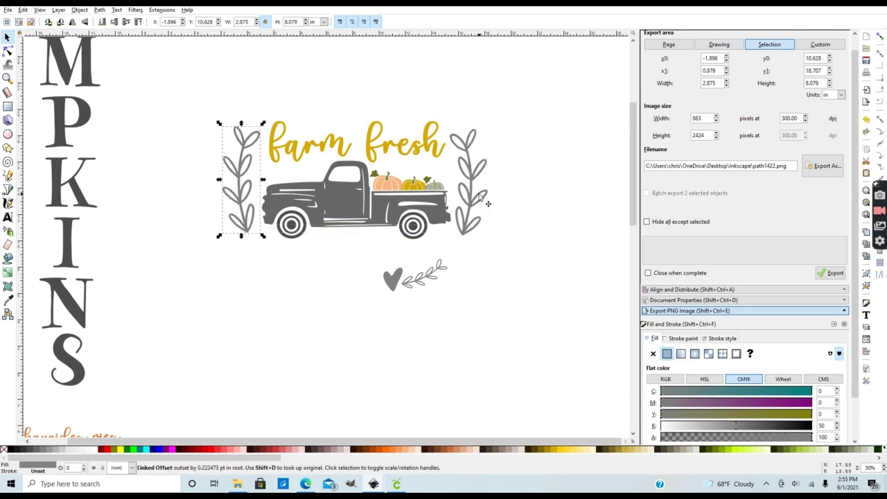
pyautogui.click(8, 300)
pyautogui.click(386, 183)
pyautogui.press('s')
pyautogui.moveTo(392, 279); pyautogui.dragTo(342, 200)
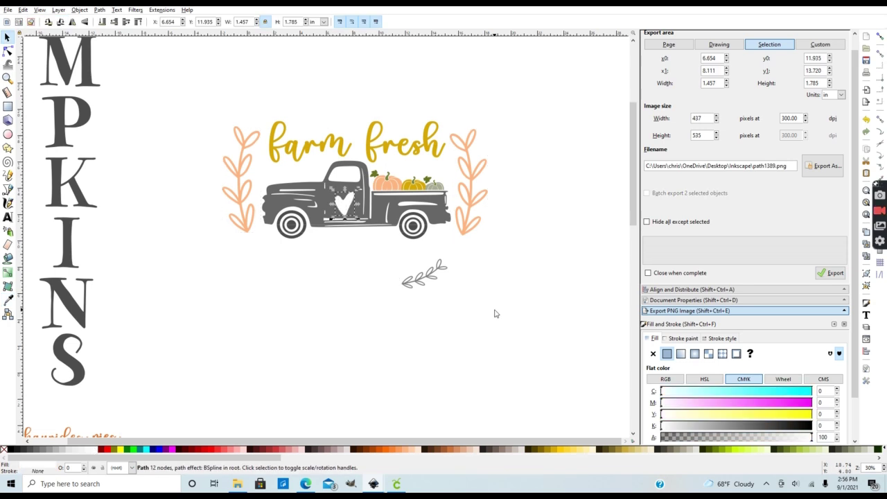
pyautogui.press('Escape')
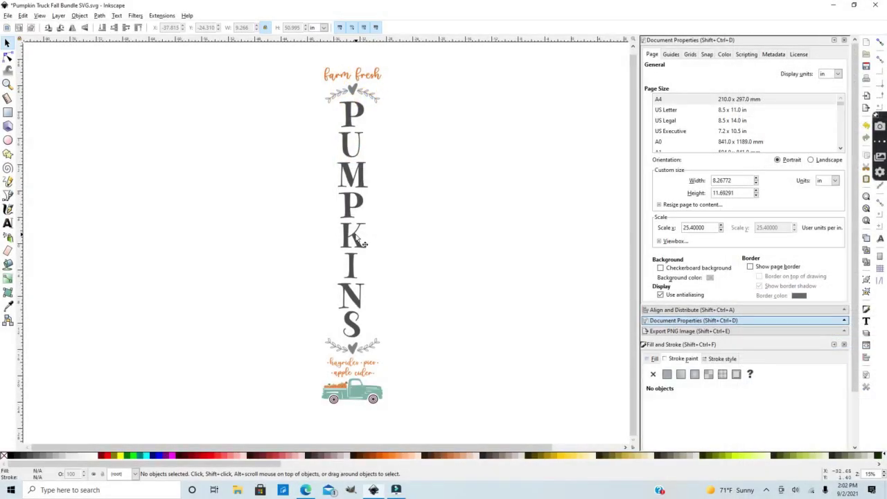
# Group all six sign parts, from the farm fresh heading to the truck, into one object of about 9.266 × 50.925 in
pyautogui.click(361, 241)
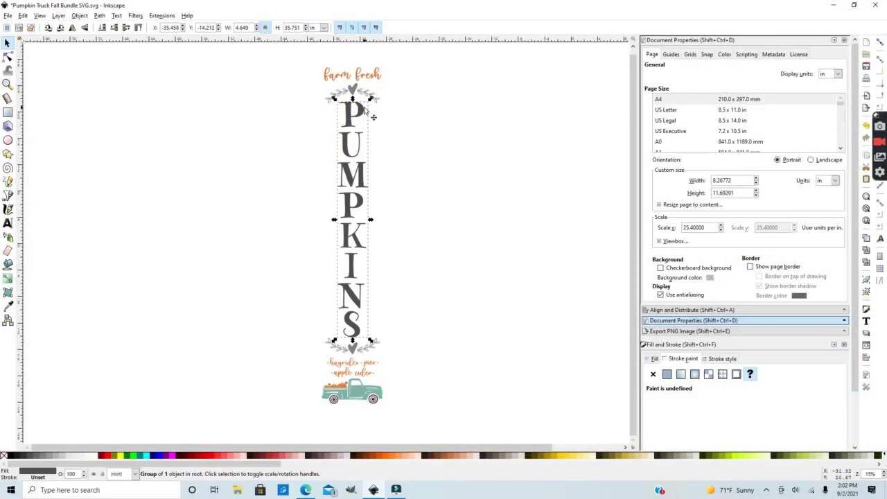
pyautogui.click(333, 80)
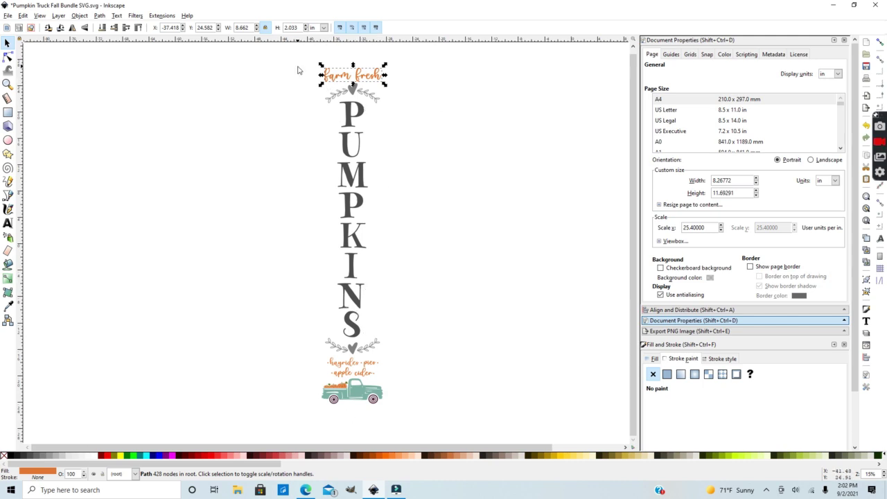
pyautogui.moveTo(296, 60); pyautogui.dragTo(459, 293)
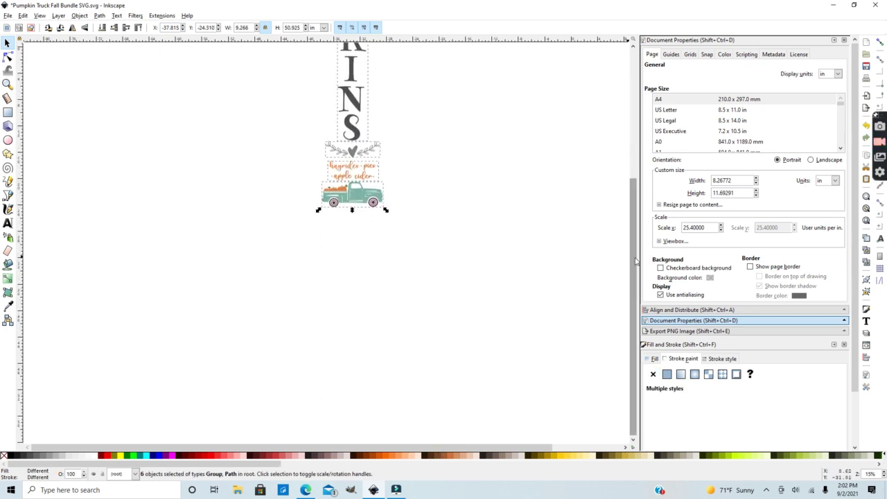
pyautogui.moveTo(632, 258); pyautogui.dragTo(633, 126)
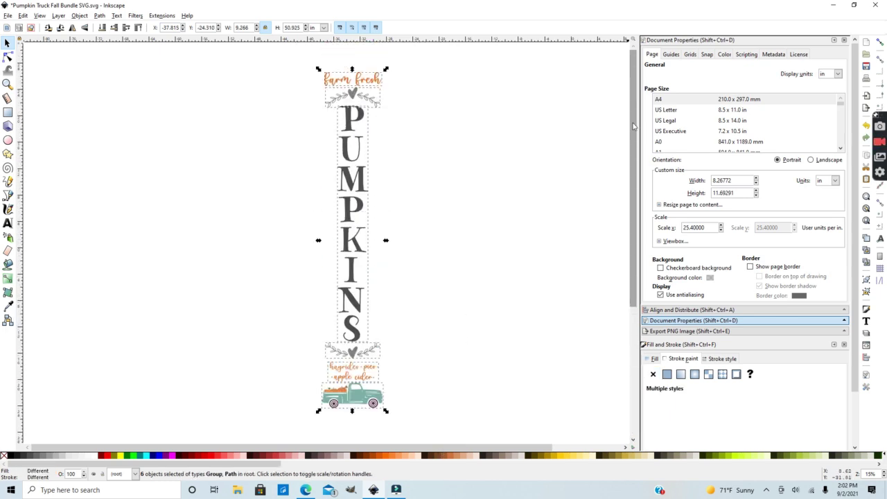
pyautogui.rightClick(344, 174)
pyautogui.click(388, 349)
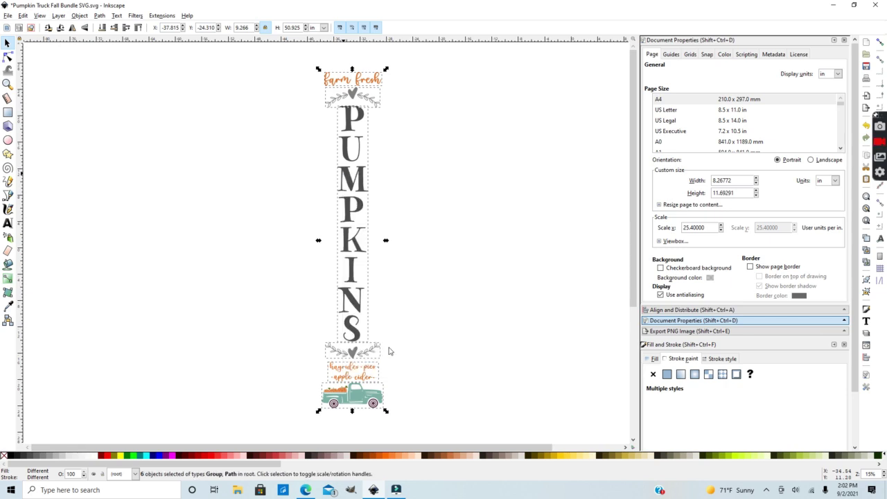
pyautogui.hotkey('ctrl', 'g')
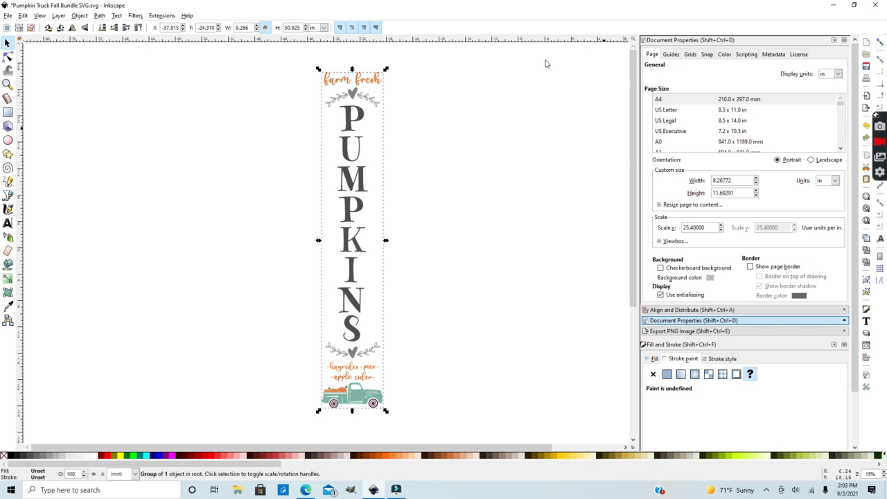
# Turn on the checkerboard page background in Document Properties
pyautogui.click(9, 17)
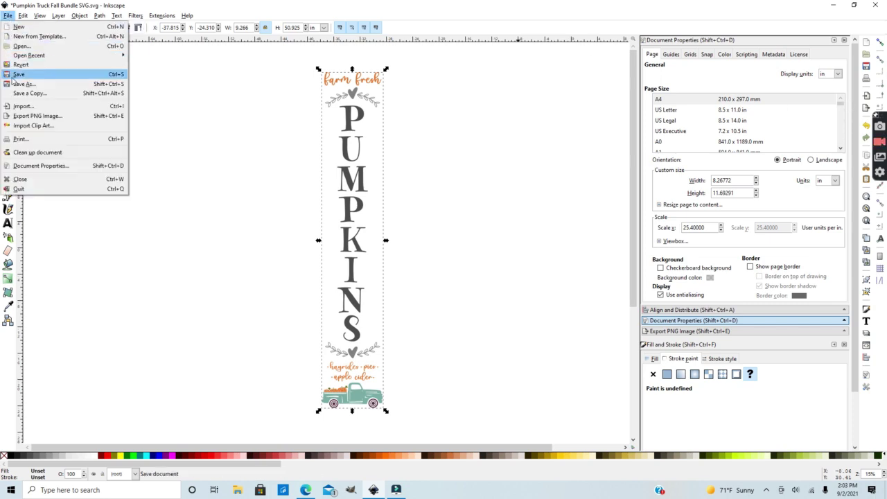
pyautogui.click(21, 117)
pyautogui.press('Return')
pyautogui.click(700, 321)
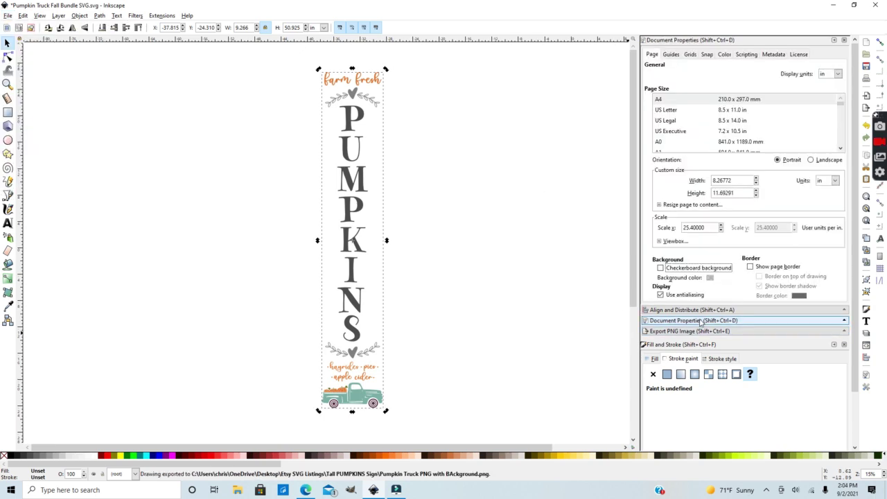
pyautogui.click(661, 268)
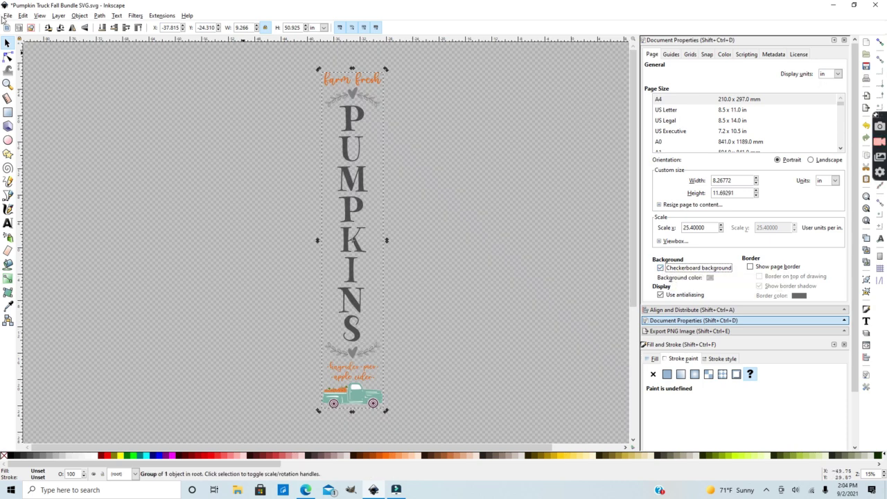
# Export the sign as 'Pumpkin Truck PNG No Background.png', 2780 × 15278 px at 300 dpi
pyautogui.click(6, 16)
pyautogui.click(40, 120)
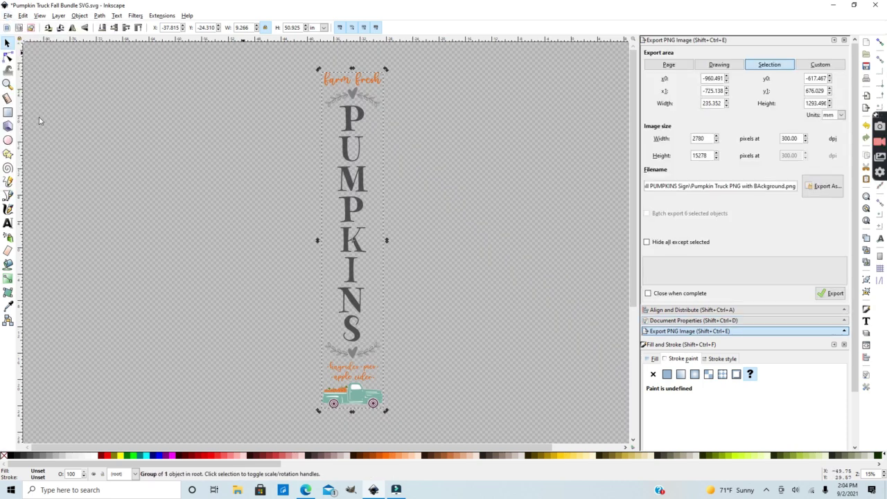
pyautogui.click(823, 186)
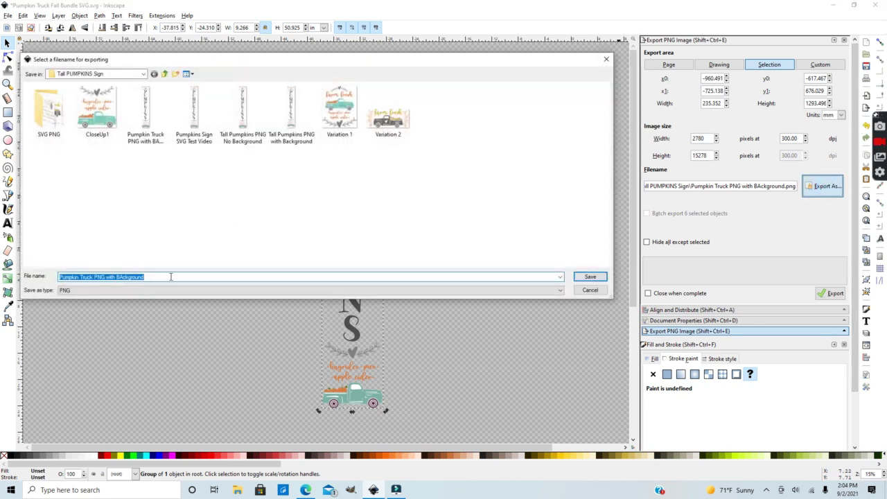
pyautogui.moveTo(159, 278); pyautogui.dragTo(104, 272)
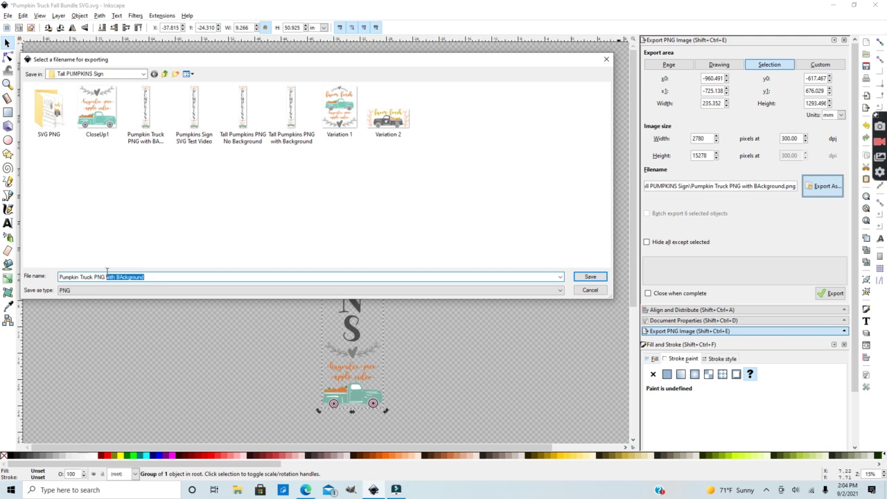
pyautogui.write('No Background')
pyautogui.click(594, 278)
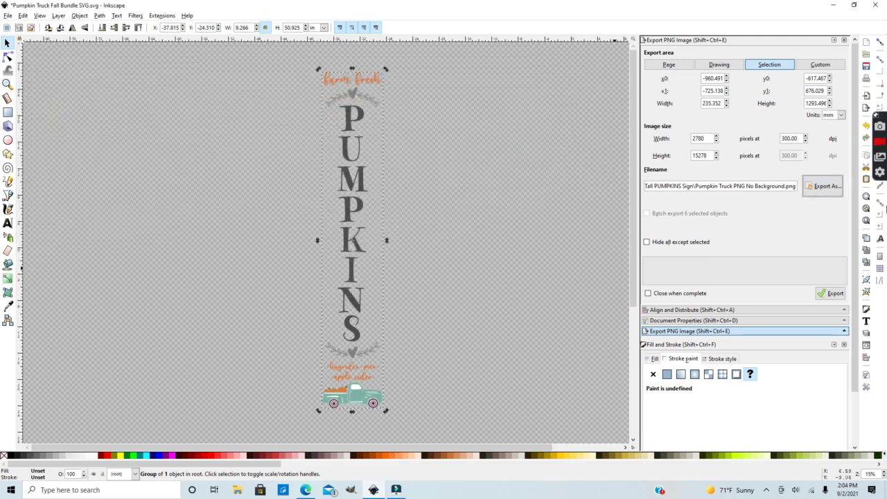
pyautogui.click(831, 294)
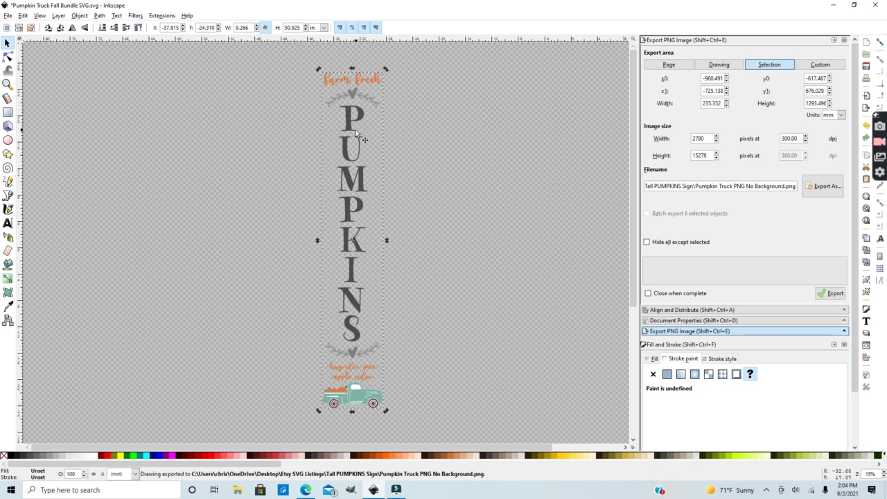
# Save the design as Plain SVG under the name 'Pumpkin Truck Fall Bundle SVG Test Video.svg'
pyautogui.click(8, 16)
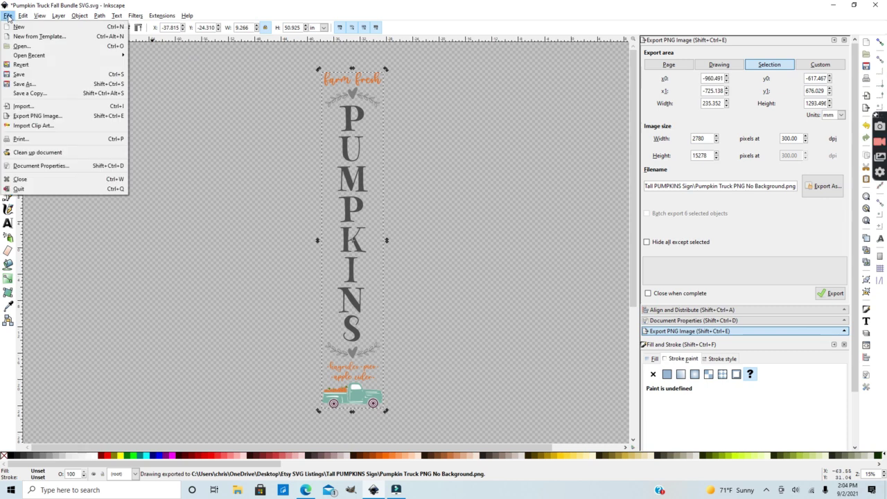
pyautogui.click(24, 84)
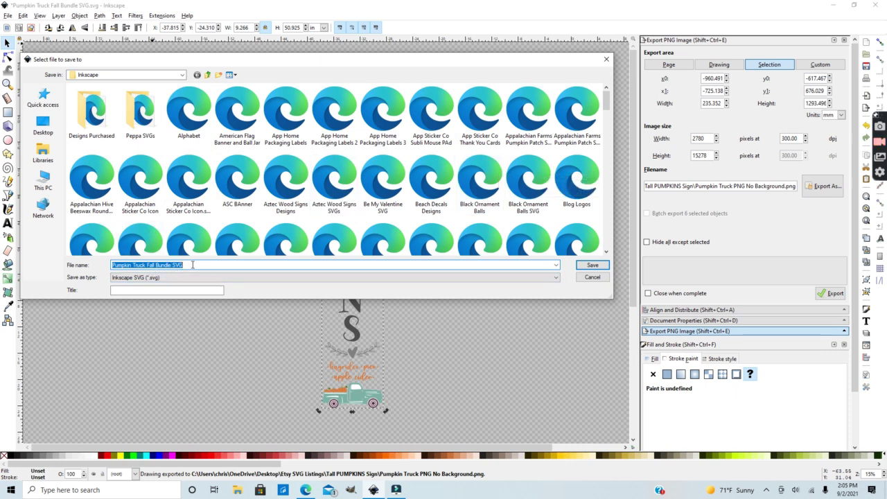
pyautogui.click(192, 265)
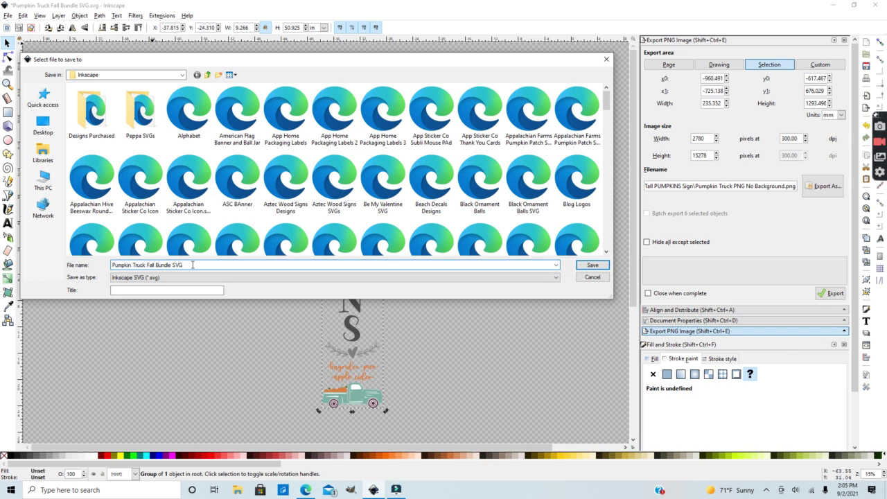
pyautogui.write('Test Video')
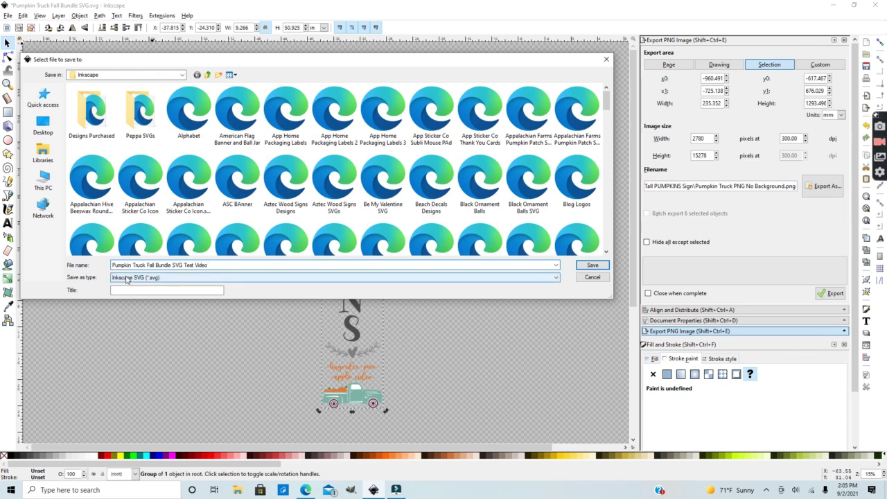
pyautogui.click(556, 277)
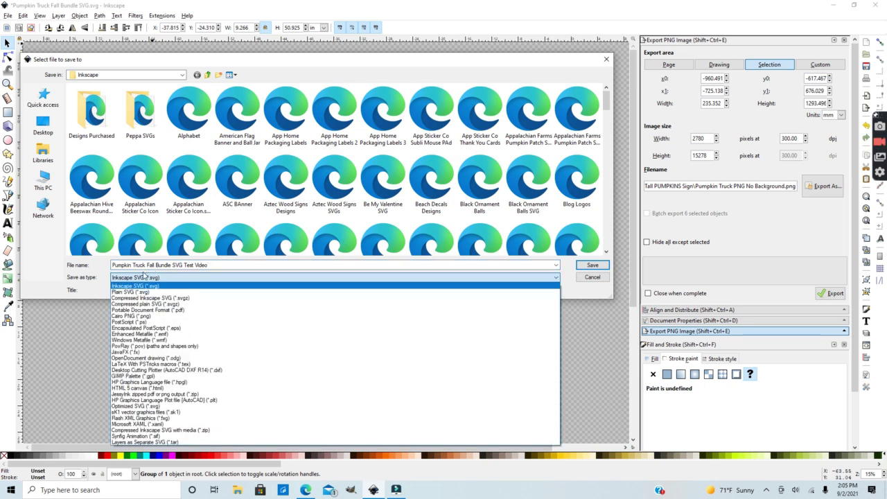
pyautogui.click(117, 292)
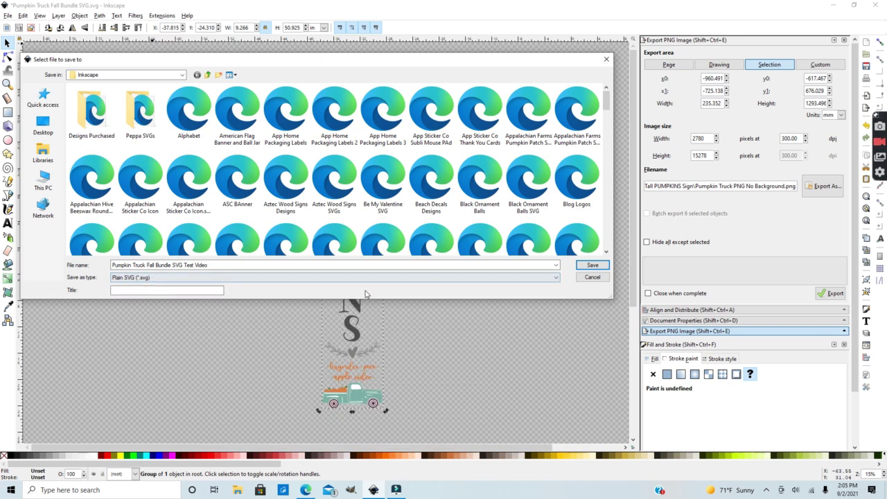
pyautogui.click(592, 266)
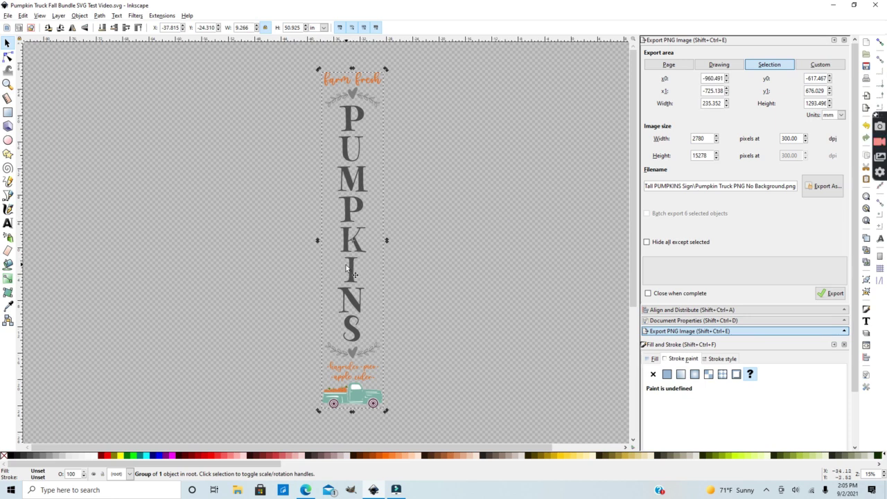
# Nudge the sign group a few pixels right and down to about X -36.834, Y -25.151 in
pyautogui.moveTo(349, 271); pyautogui.dragTo(356, 275)
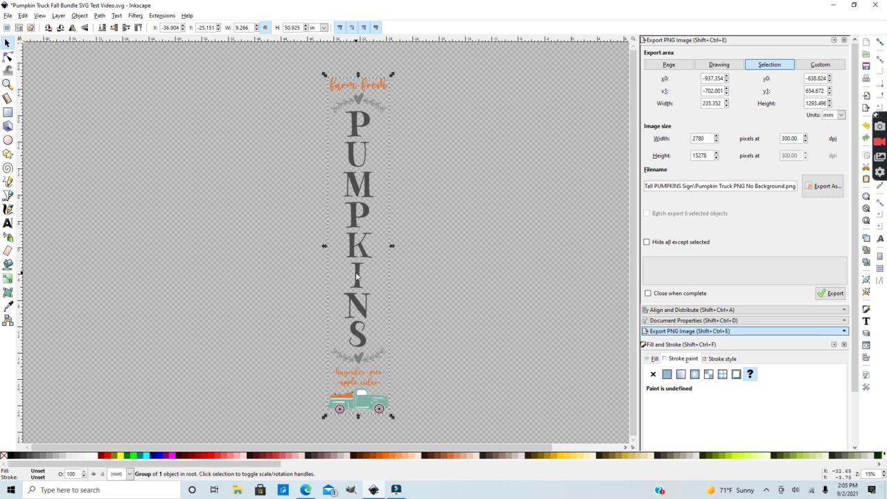
pyautogui.moveTo(356, 277)
pyautogui.mouseDown()
pyautogui.moveTo(363, 273)
pyautogui.moveTo(357, 276)
pyautogui.mouseUp()
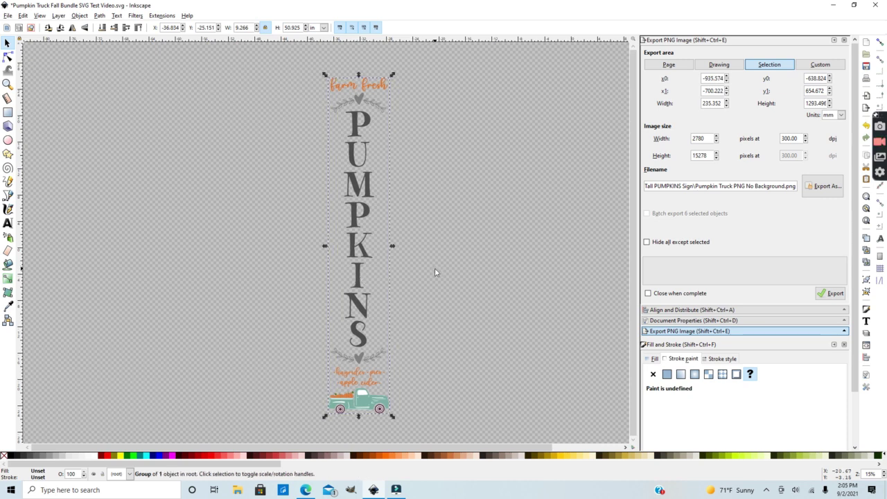